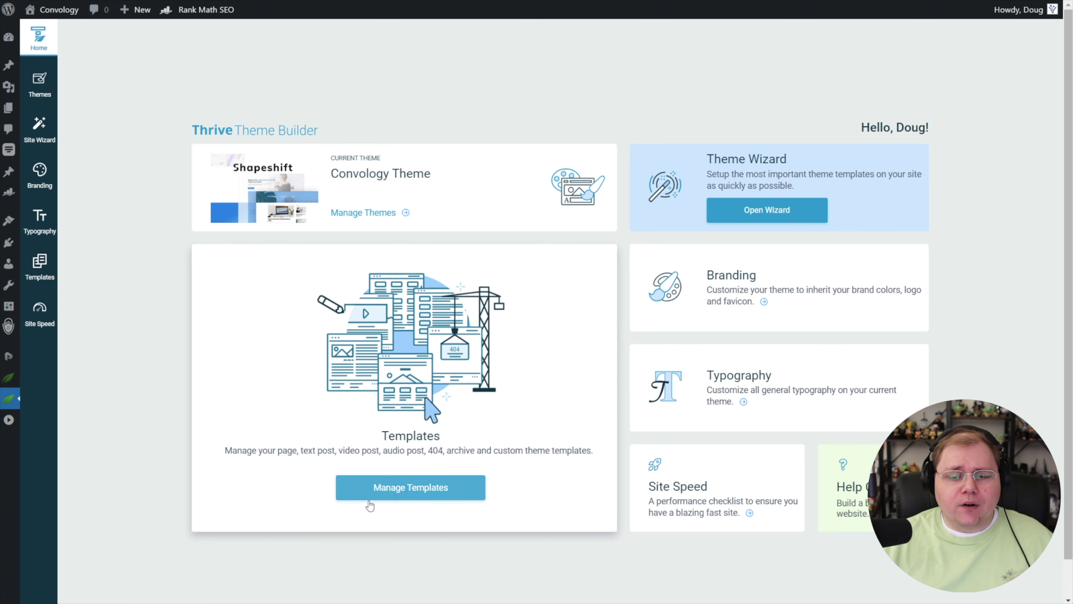
# - Create a single template named "Demo Page template" with content type Page, started from scratch, and open it for editing
pyautogui.click(407, 495)
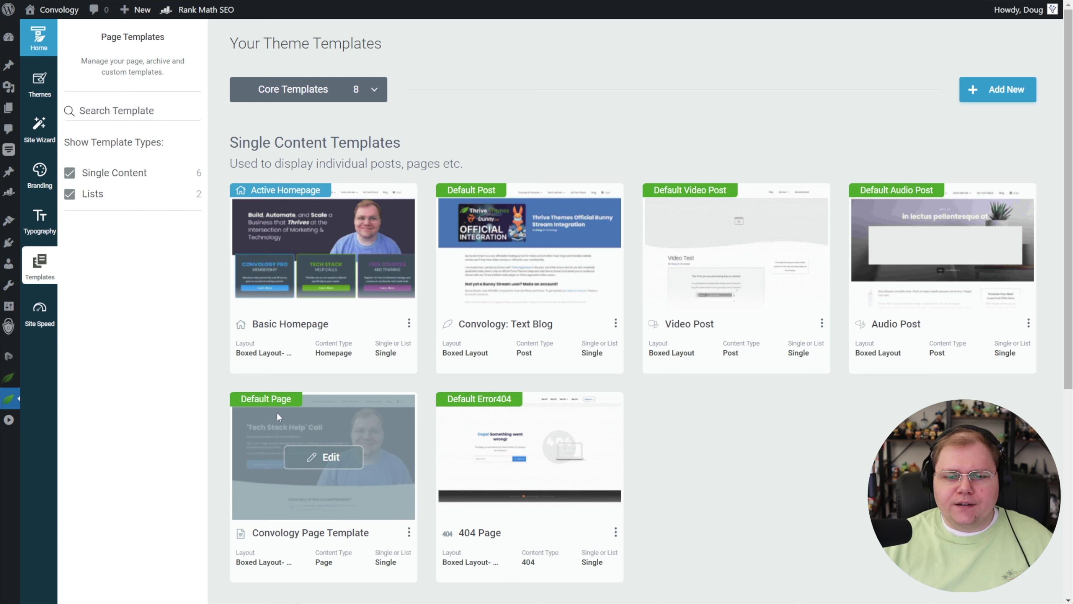
pyautogui.click(992, 94)
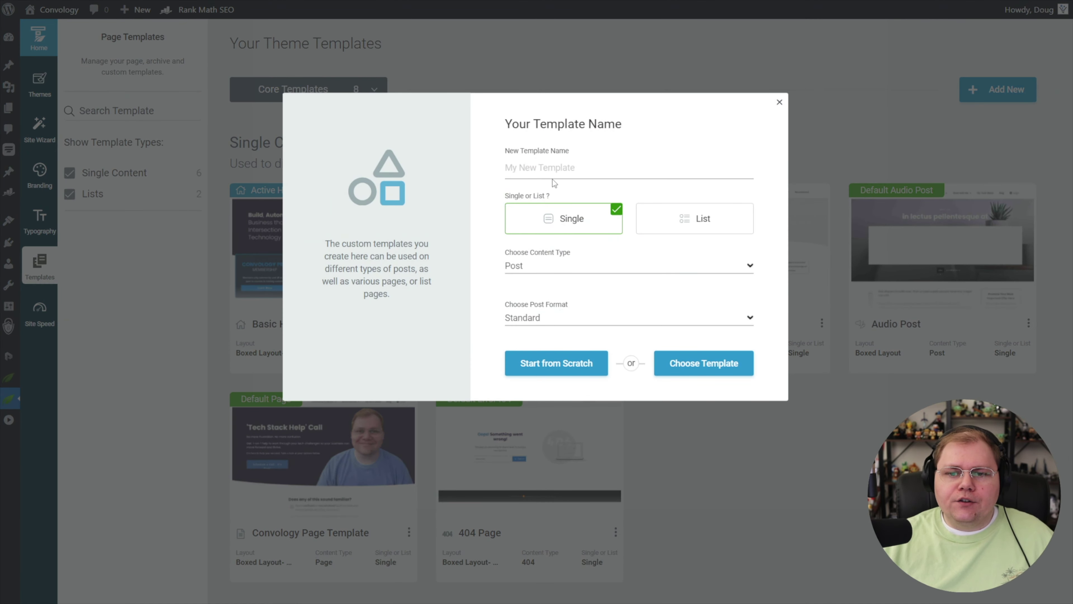
pyautogui.write('Demo ')
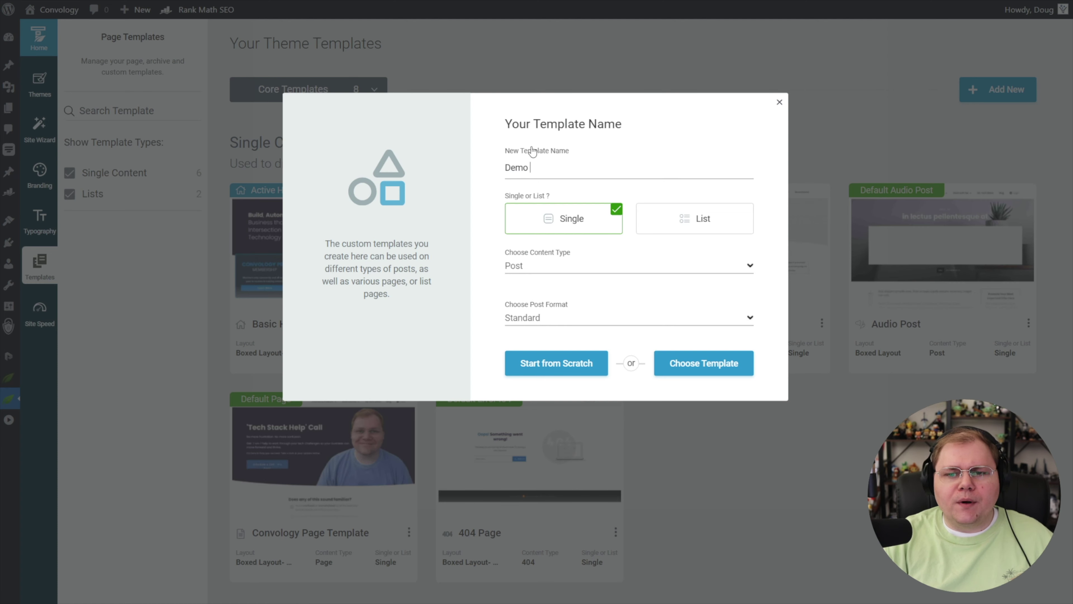
pyautogui.write('Page template')
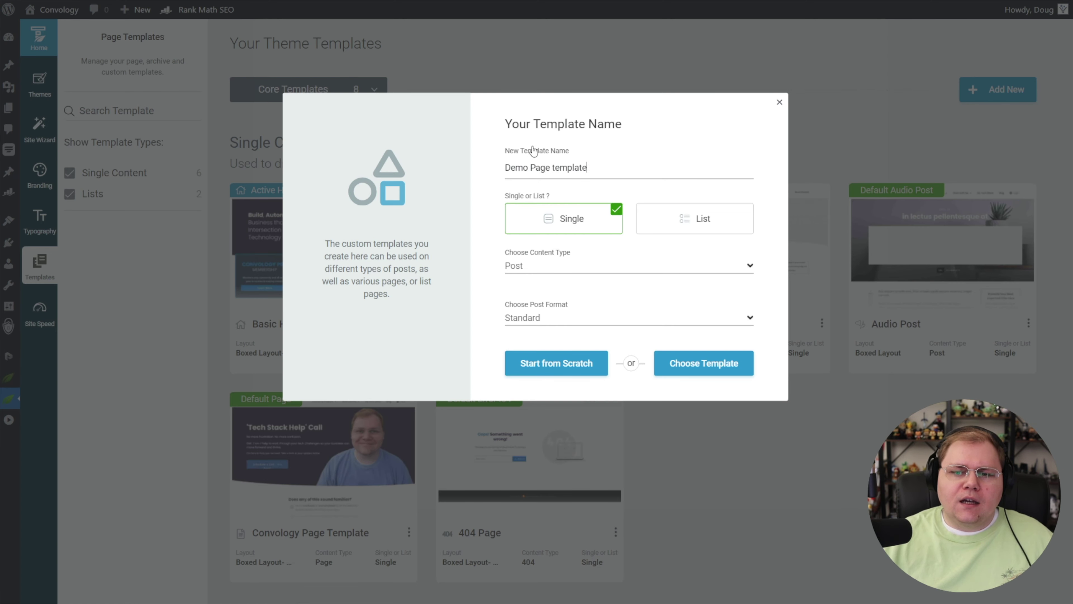
pyautogui.click(529, 269)
pyautogui.click(528, 314)
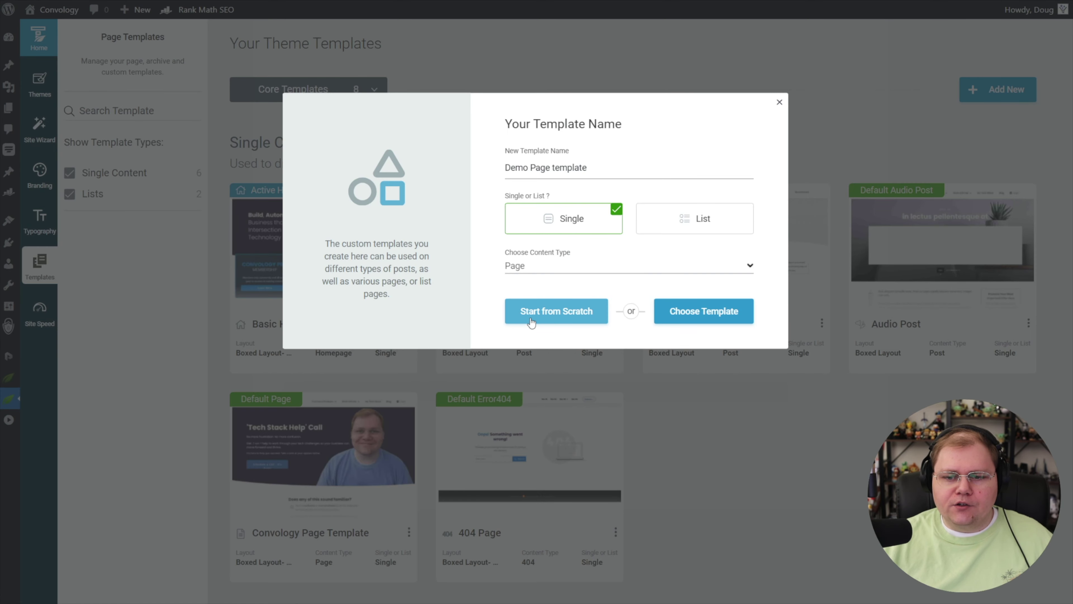
pyautogui.click(575, 313)
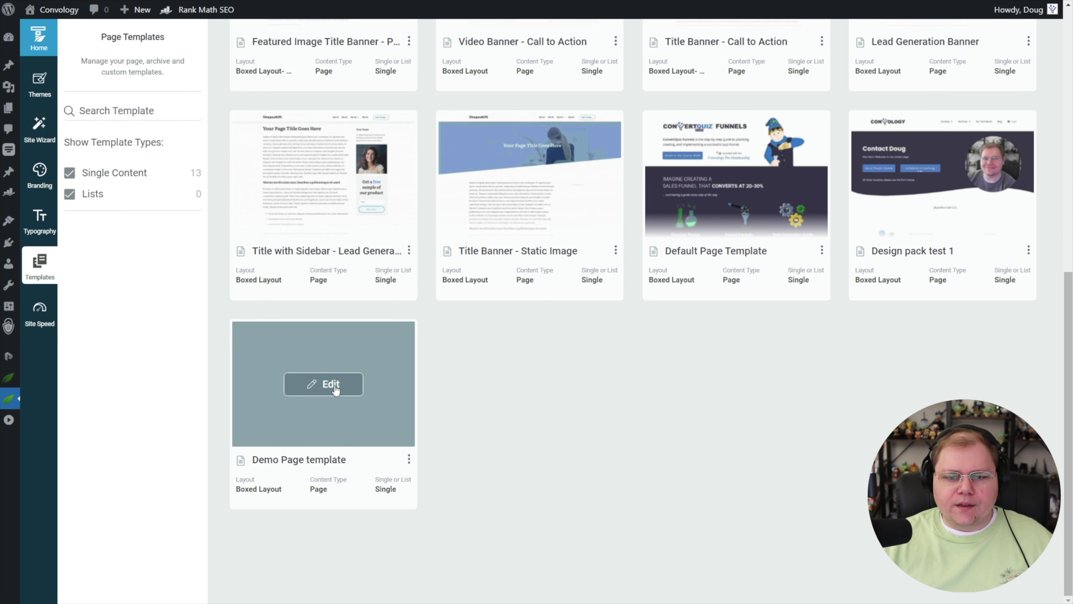
pyautogui.click(329, 385)
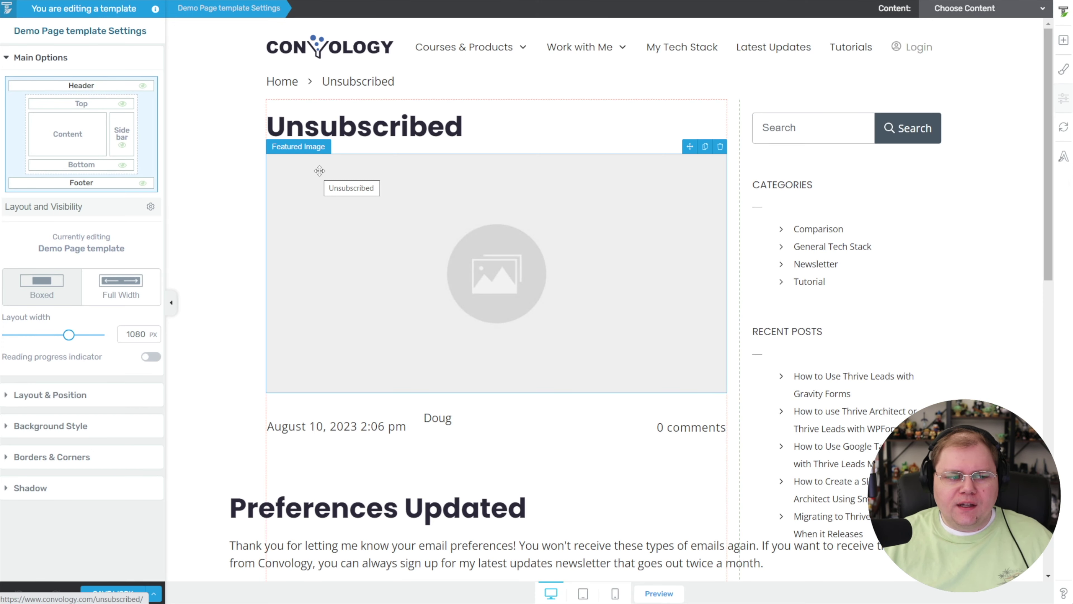
# - Delete the breadcrumbs from the template and hide the Top section
pyautogui.scroll(-7, 509, 225)
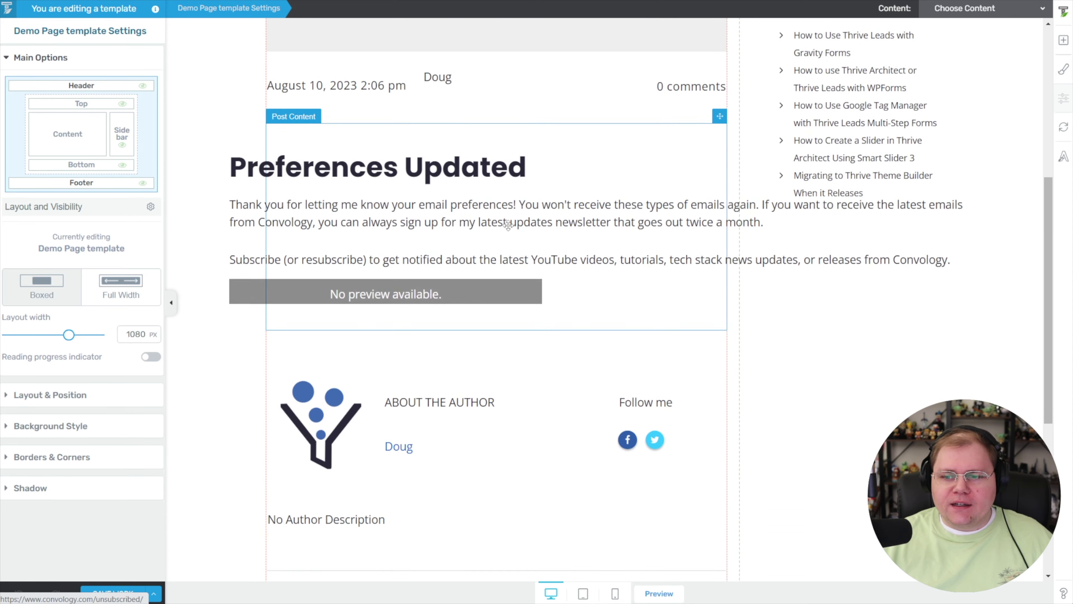
pyautogui.scroll(7, 510, 226)
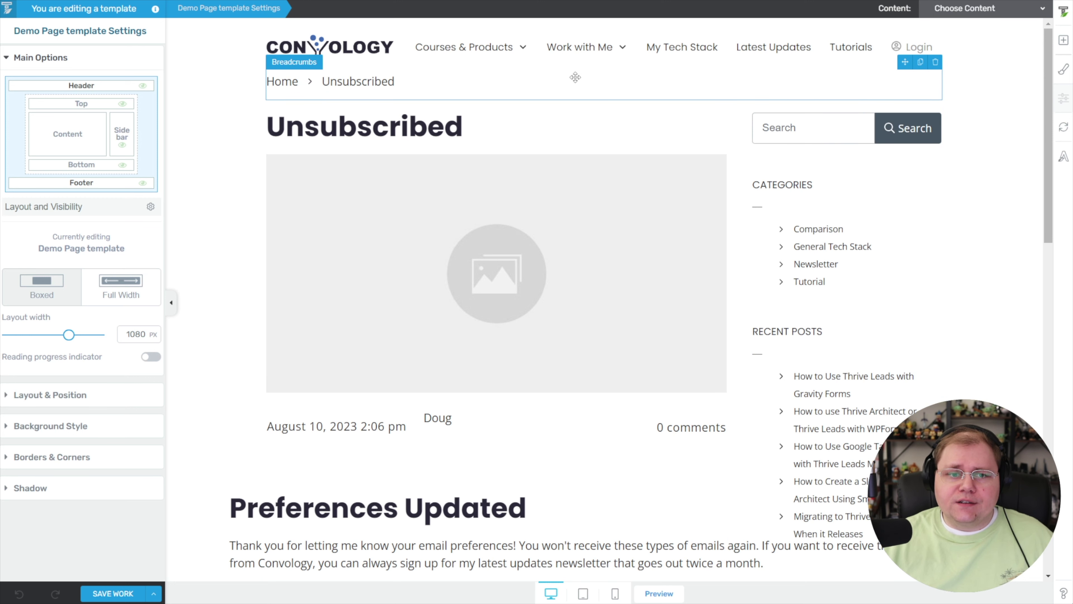
pyautogui.click(936, 62)
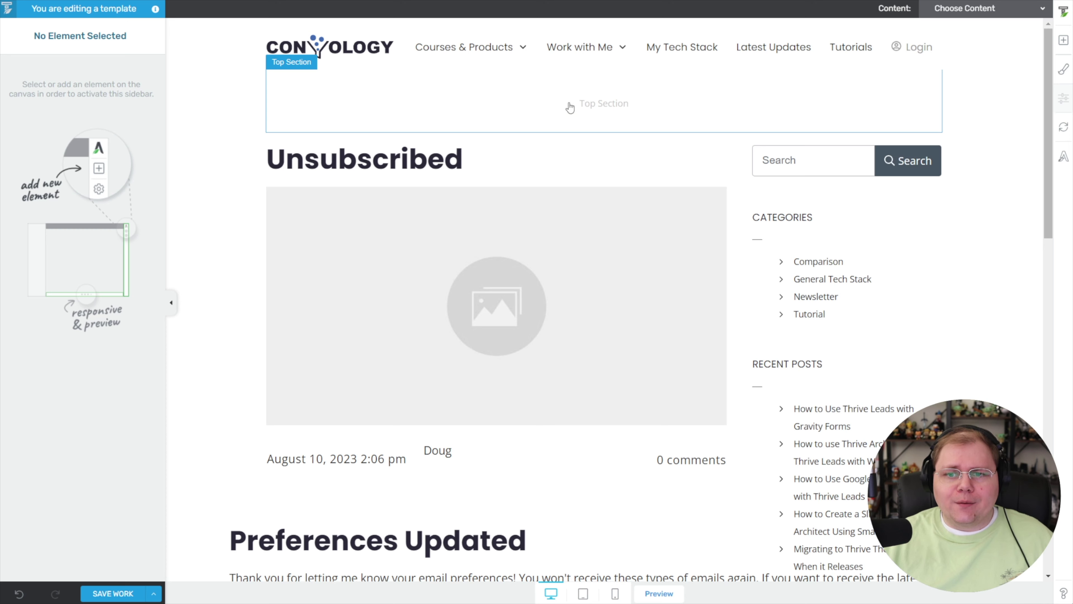
pyautogui.click(209, 88)
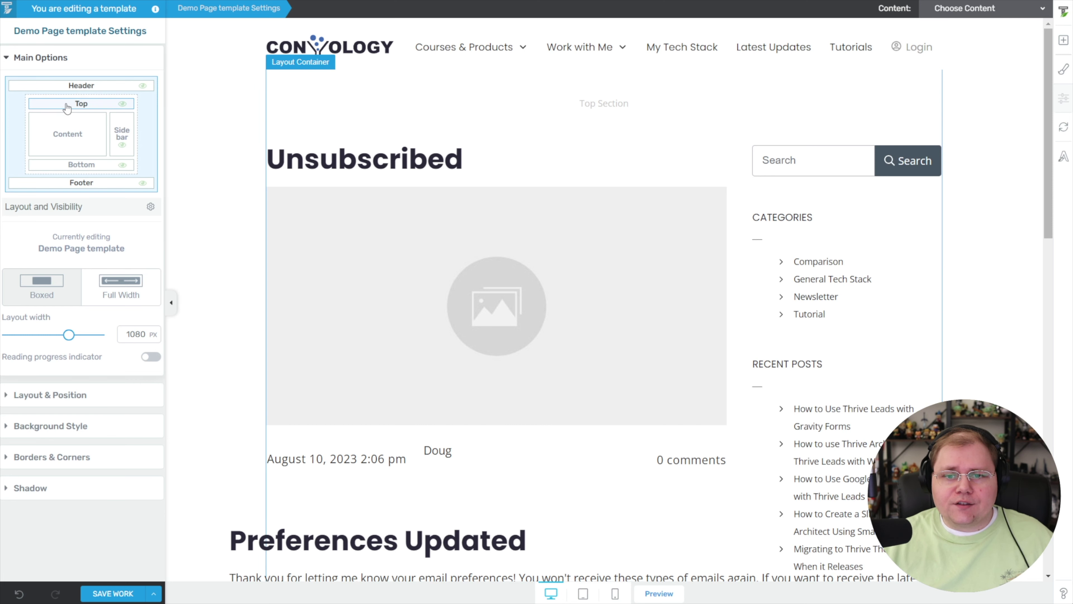
pyautogui.click(122, 104)
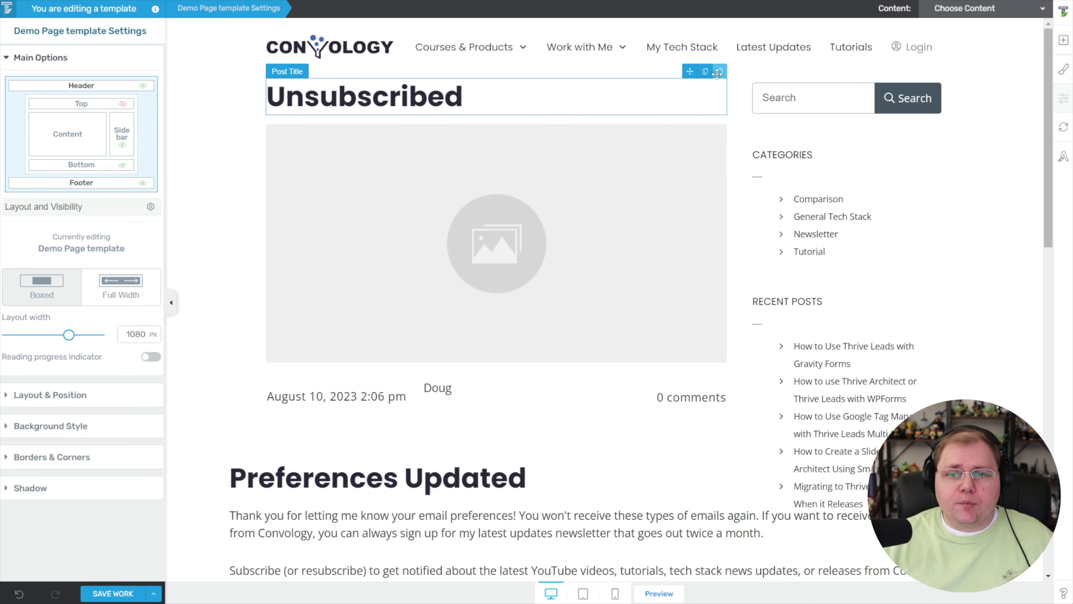
# - Delete the post title and featured image from the content area and hide the sidebar
pyautogui.click(721, 72)
pyautogui.click(721, 61)
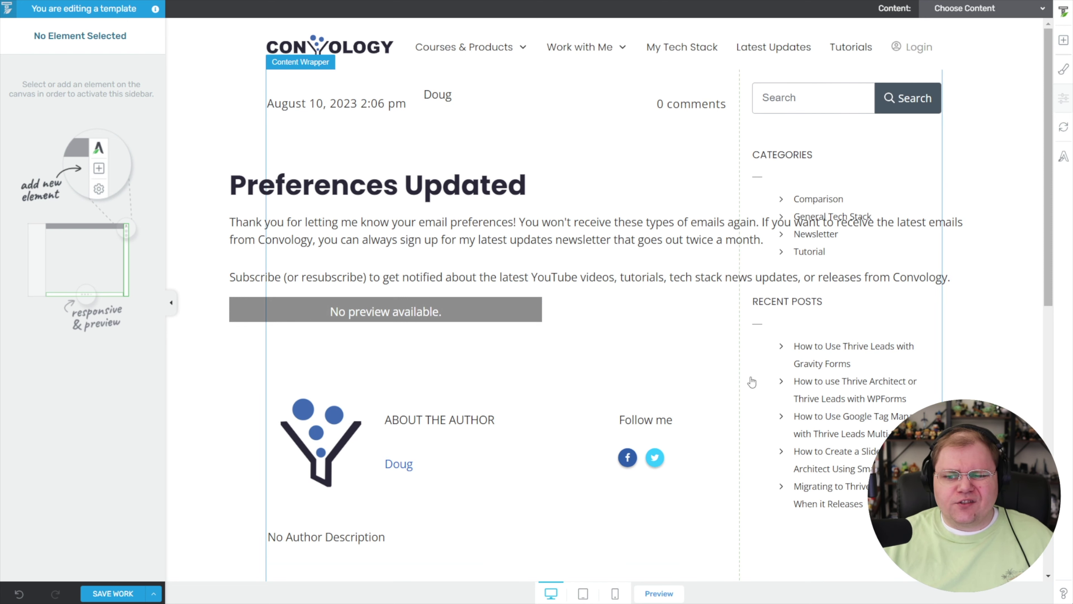
pyautogui.click(809, 81)
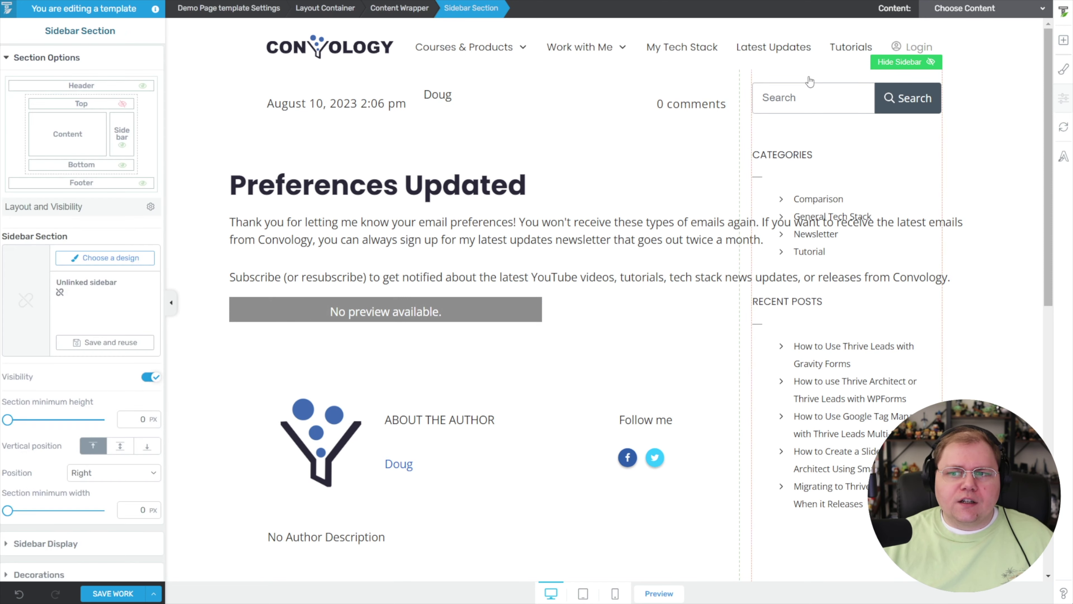
pyautogui.click(121, 146)
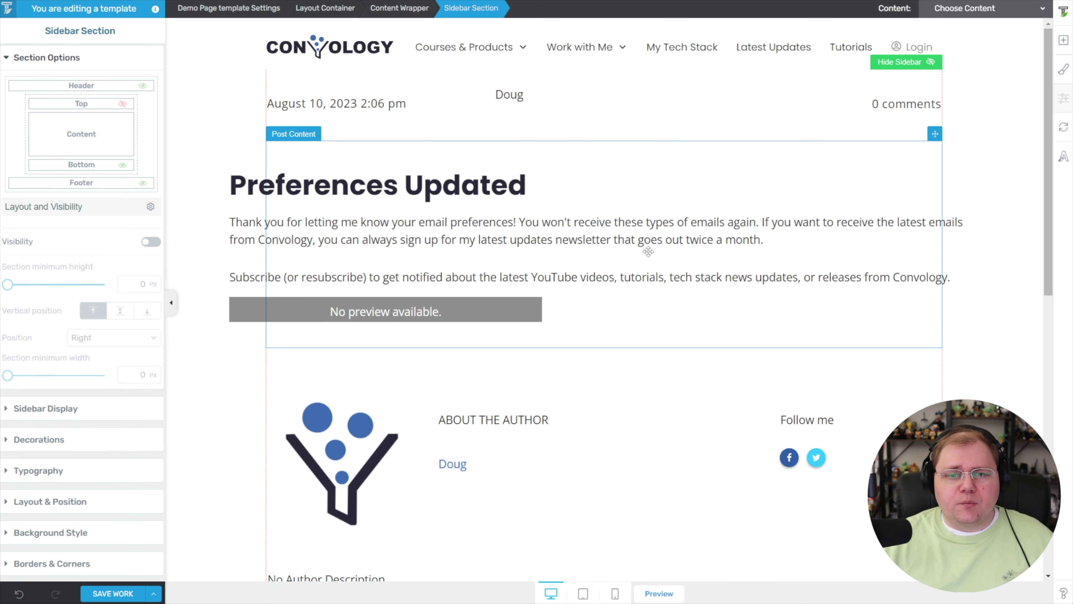
# - Delete the columns with date, author and comment count, plus the About the Author box, Thrive Comments and the divider, keeping the post content
pyautogui.click(489, 79)
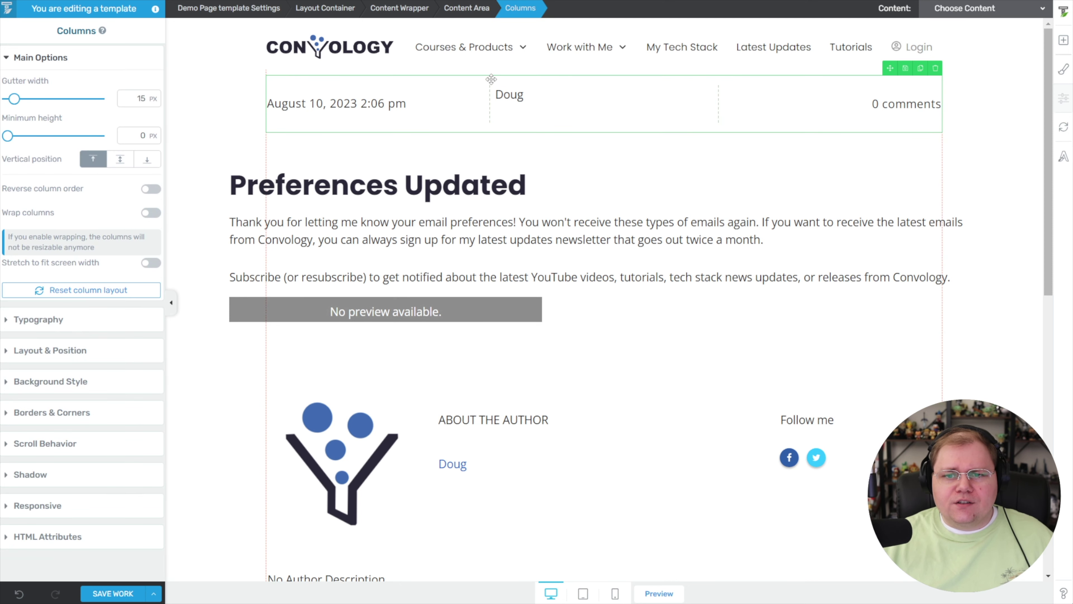
pyautogui.click(936, 68)
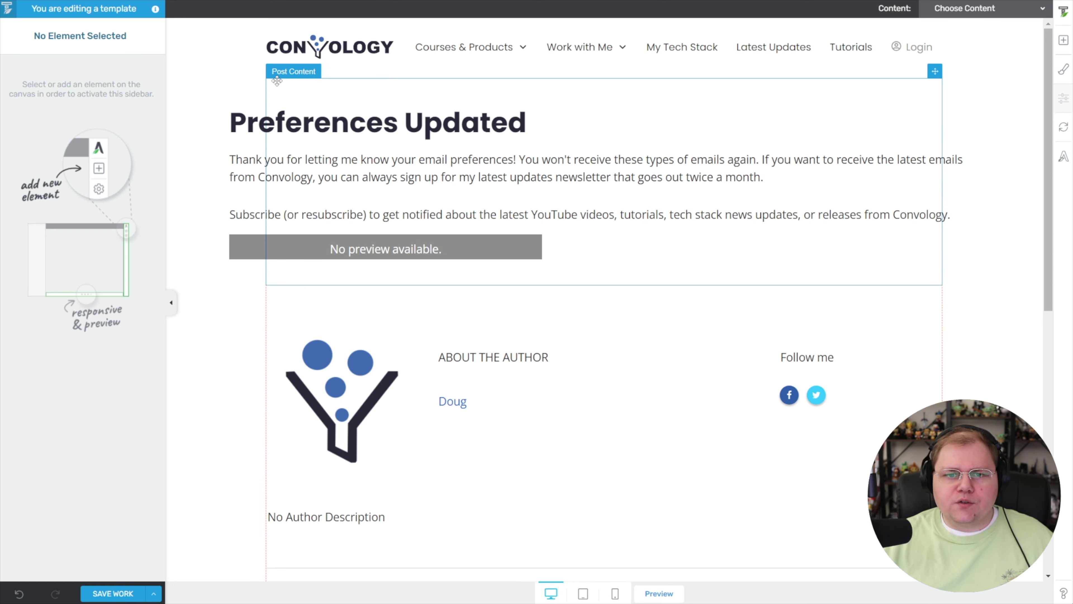
pyautogui.click(316, 88)
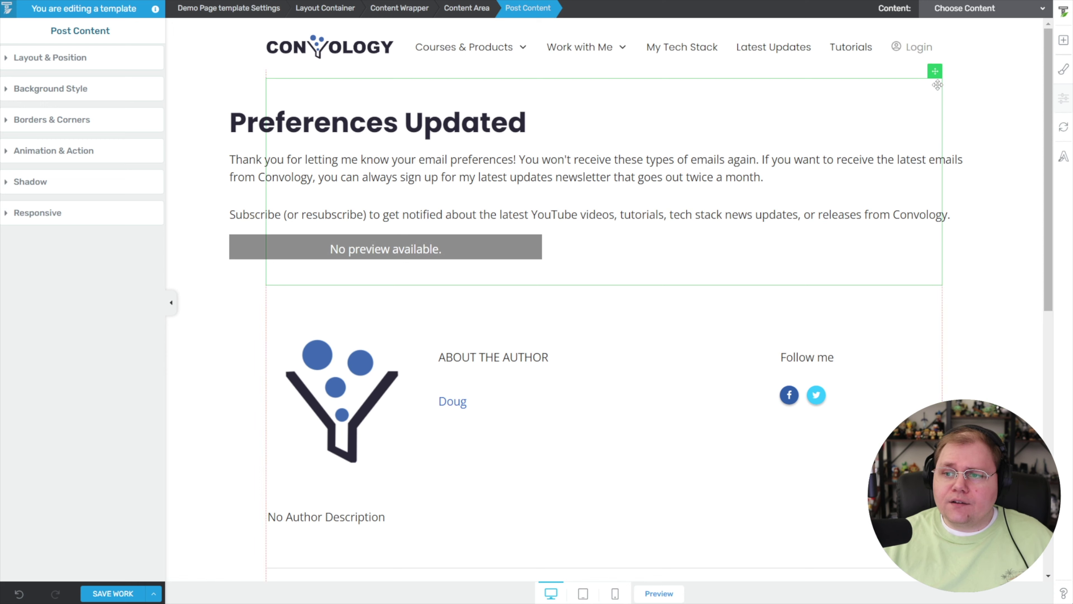
pyautogui.click(511, 76)
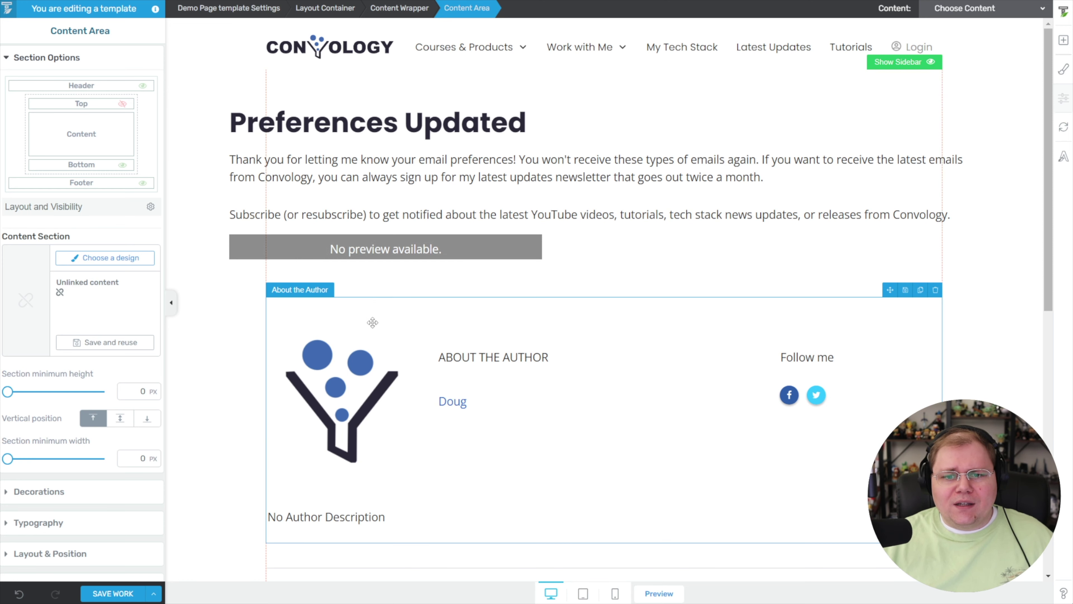
pyautogui.click(428, 314)
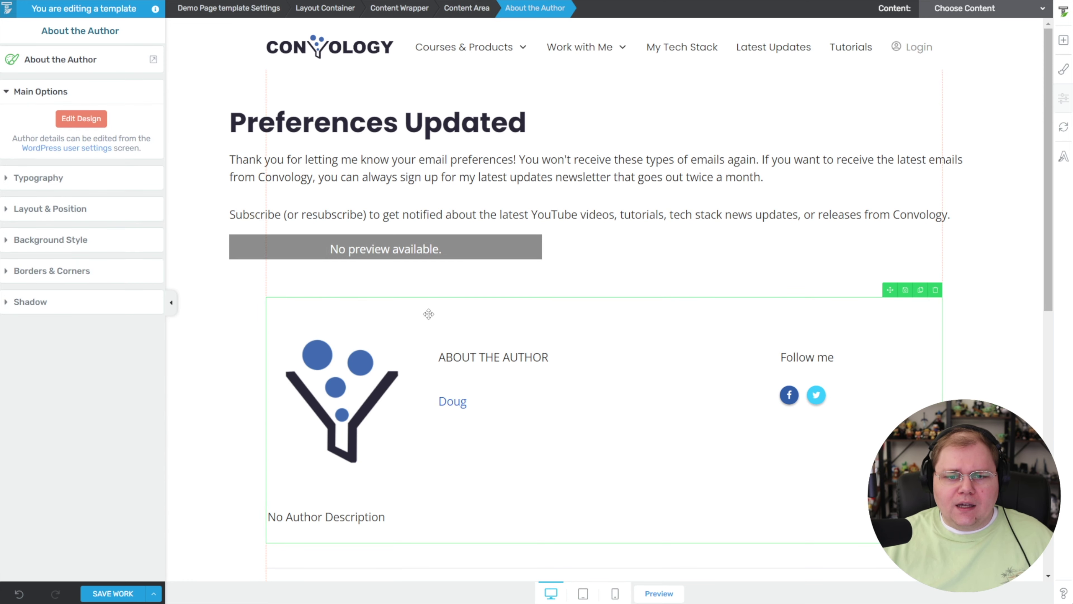
pyautogui.click(936, 290)
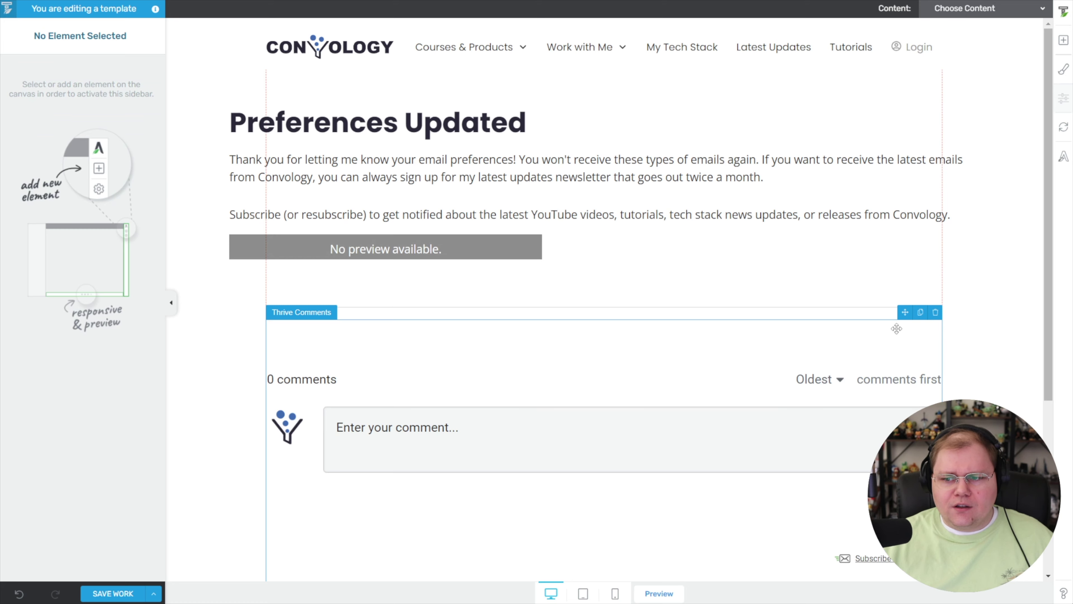
pyautogui.click(935, 312)
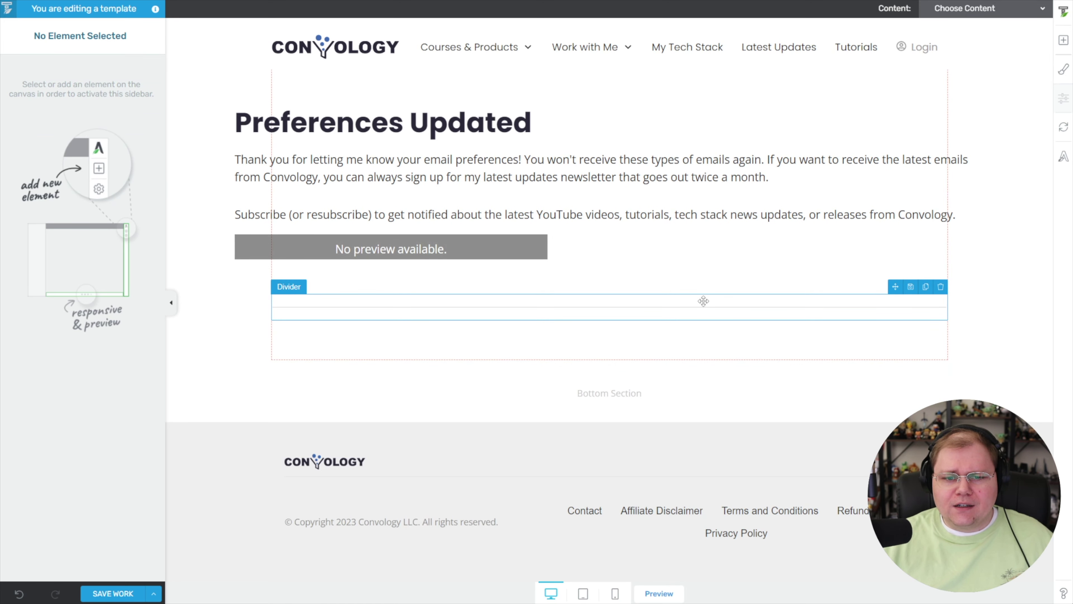
pyautogui.click(941, 287)
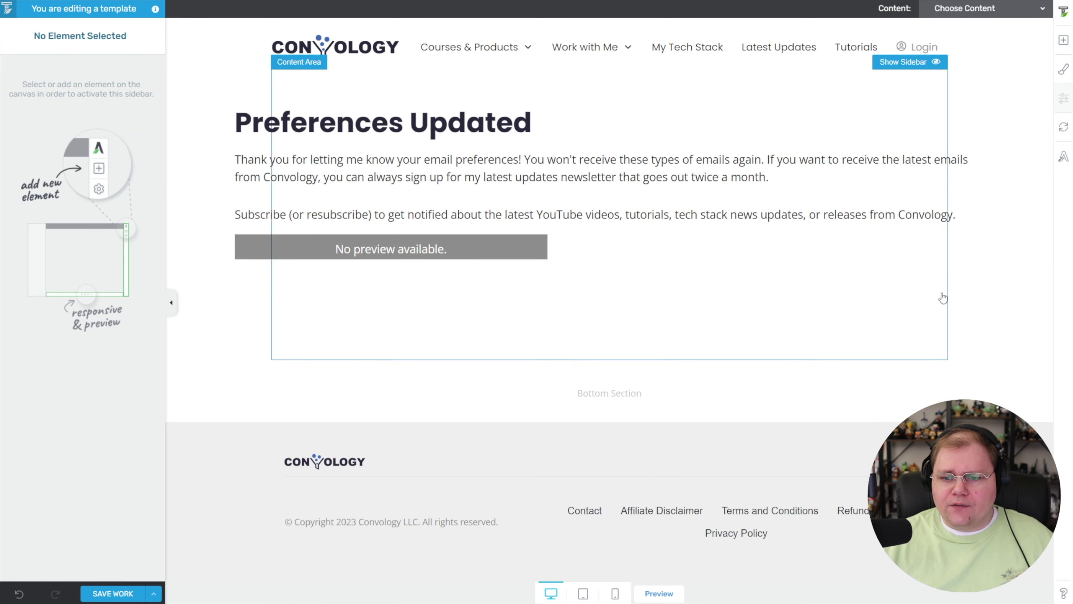
pyautogui.click(924, 329)
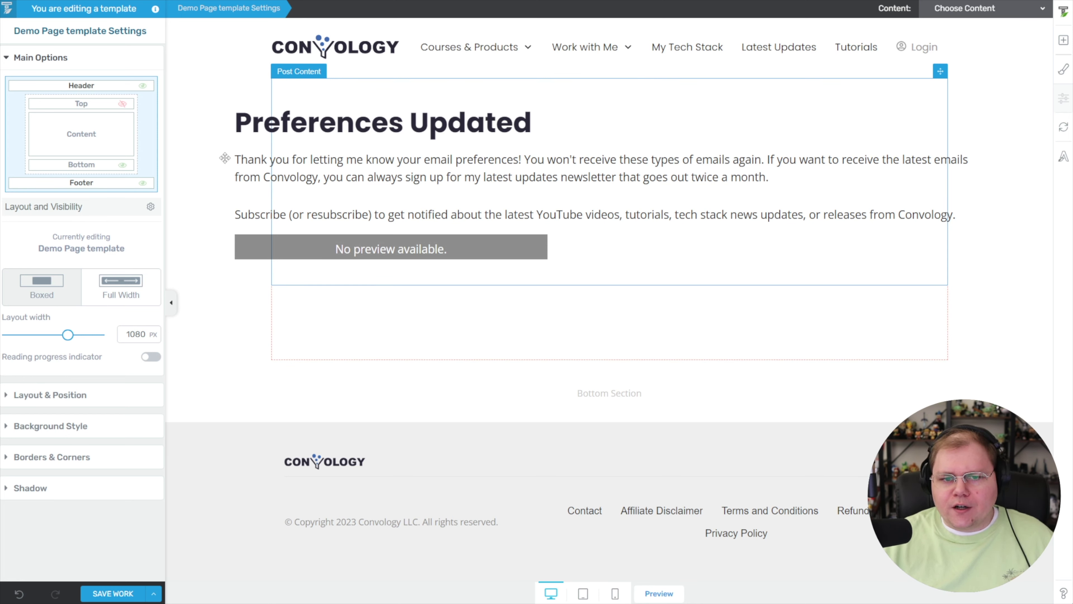
pyautogui.click(430, 248)
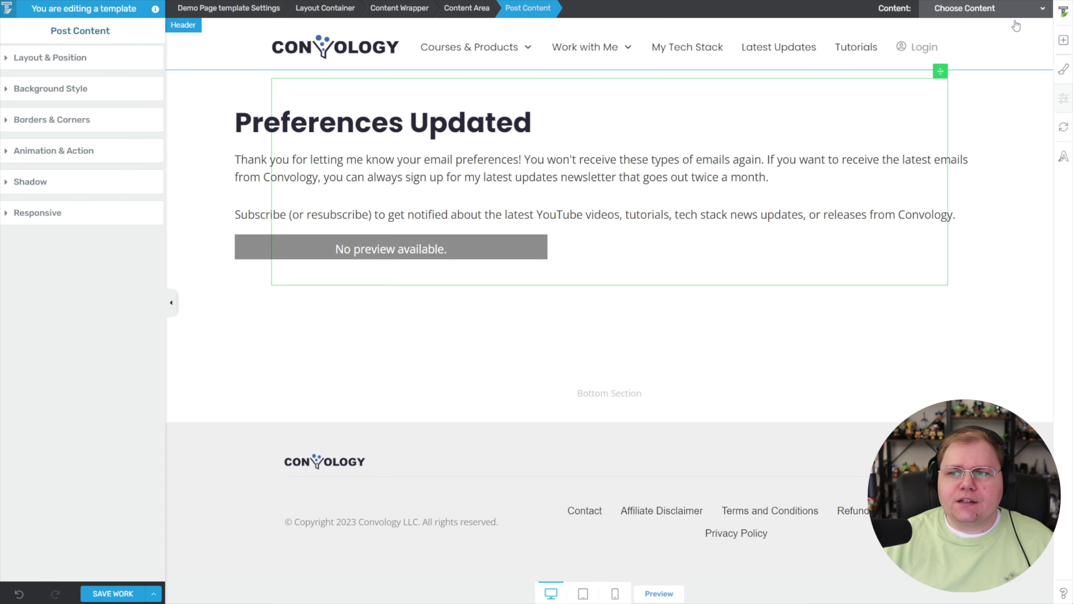
pyautogui.click(999, 16)
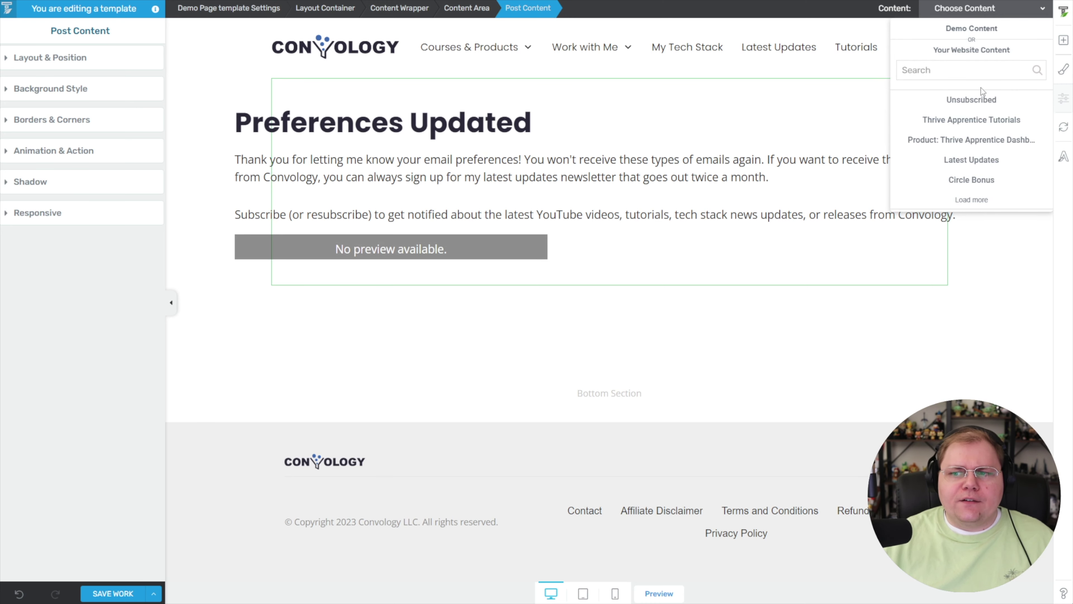
# - Hide the Bottom section and set the template's layout width to 1200 px
pyautogui.click(979, 322)
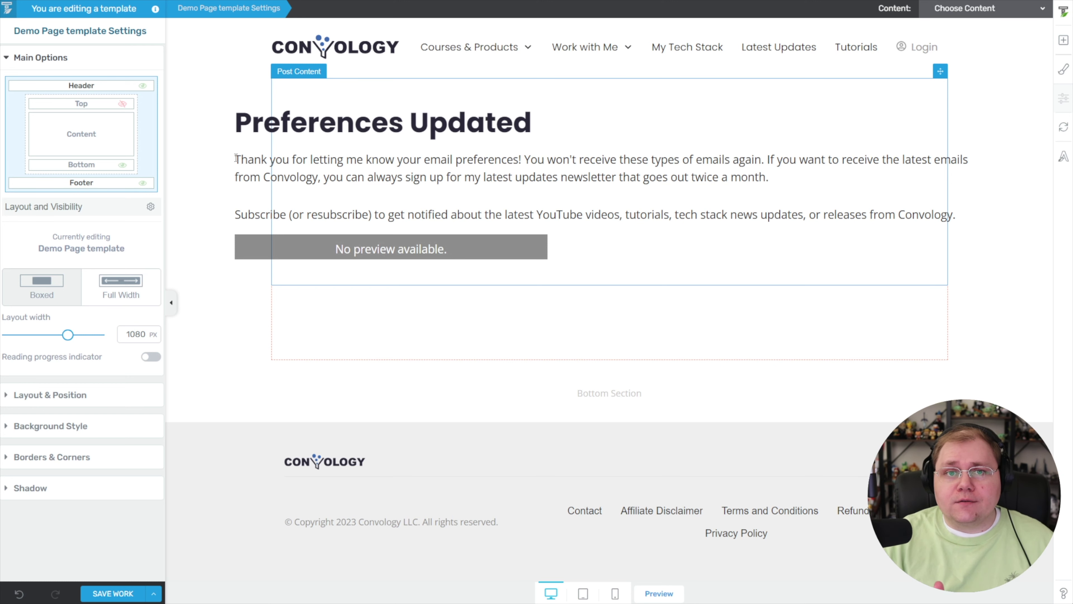
pyautogui.click(122, 166)
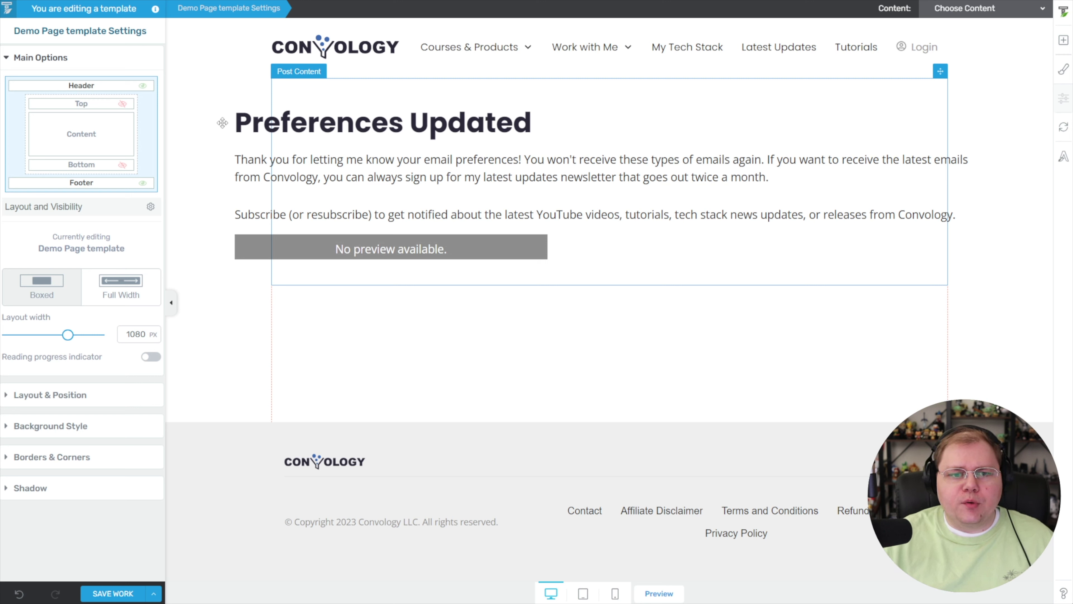
pyautogui.click(198, 100)
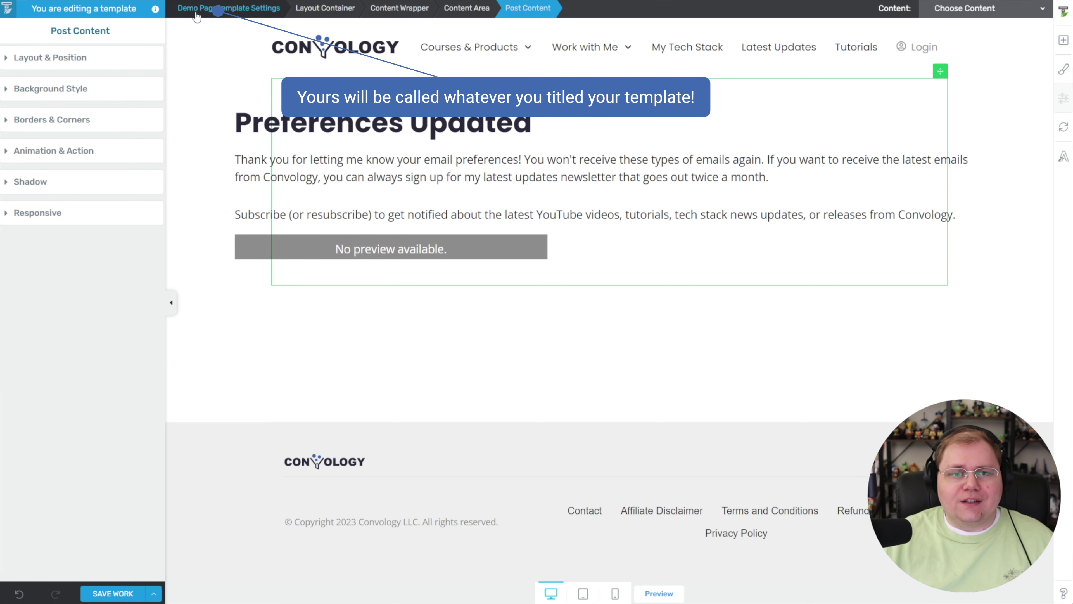
pyautogui.click(243, 10)
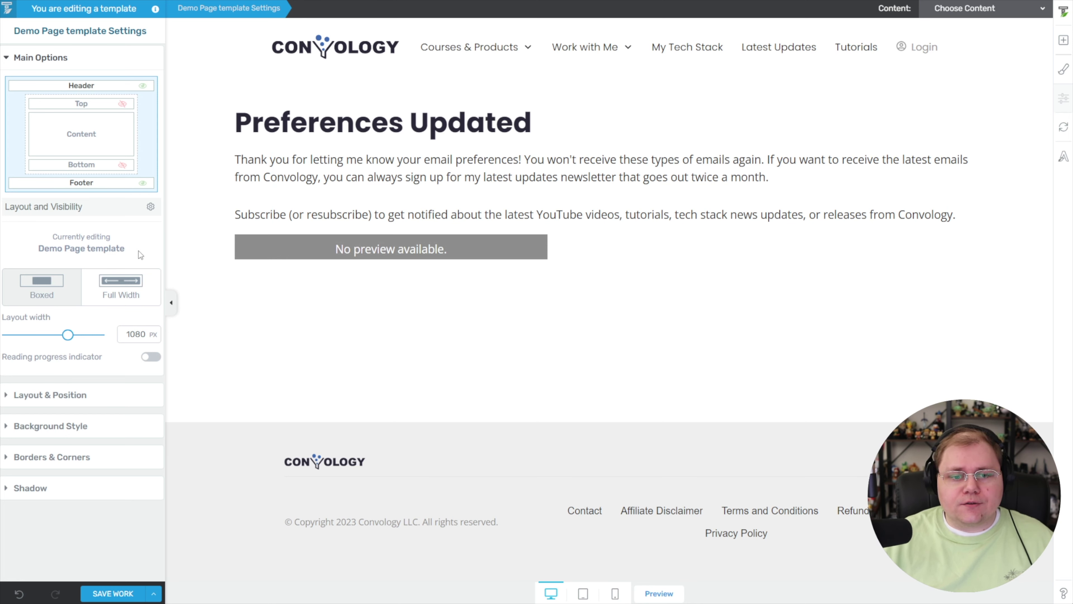
pyautogui.doubleClick(134, 333)
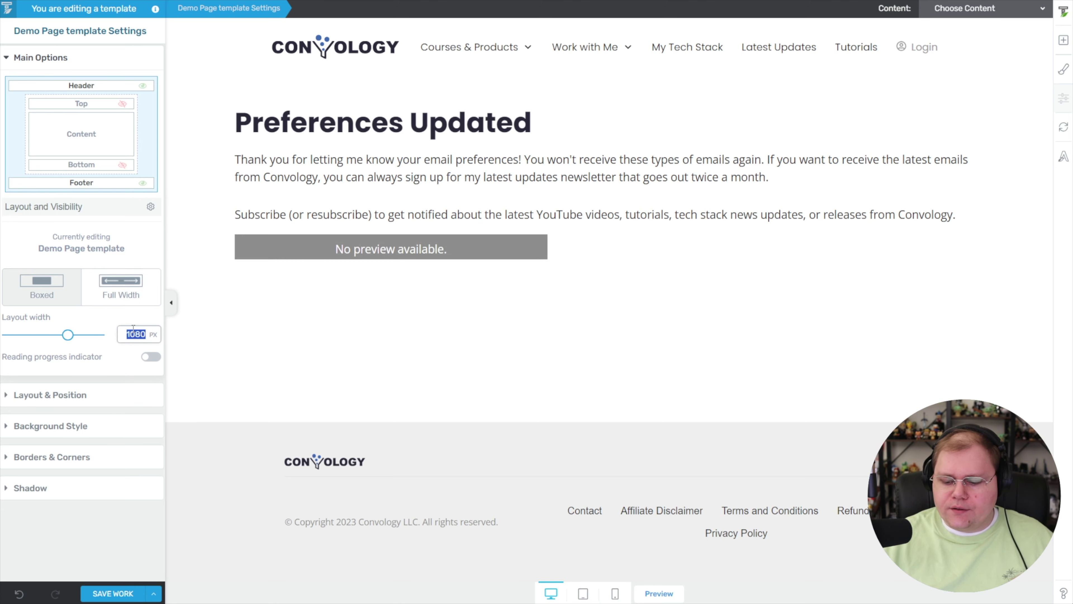
pyautogui.write('1200')
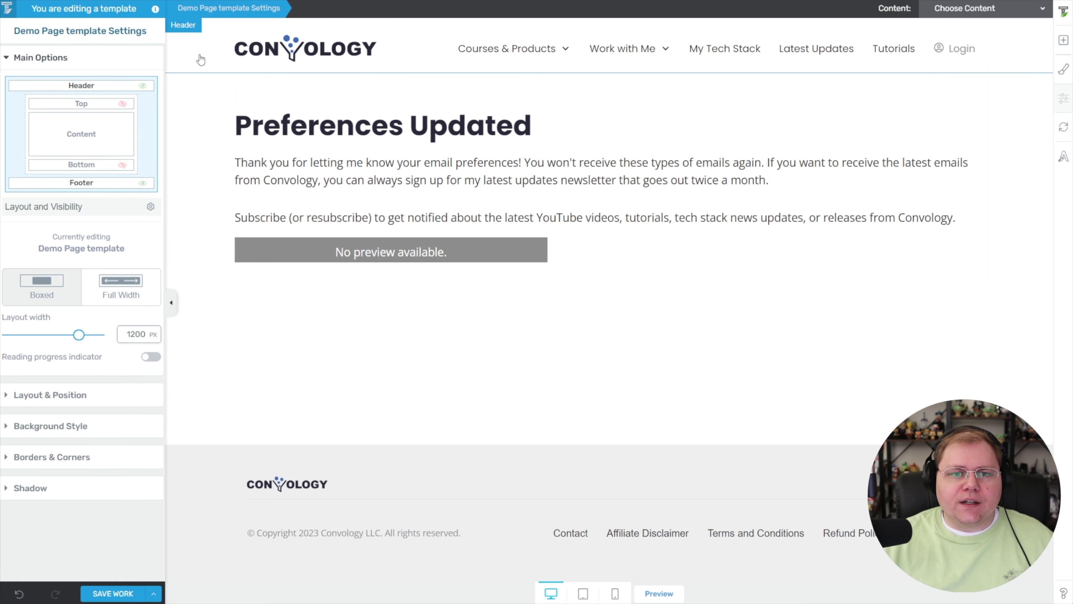
# - Inspect the header's section options, including background stretching and inheriting the content size from the layout
pyautogui.click(209, 60)
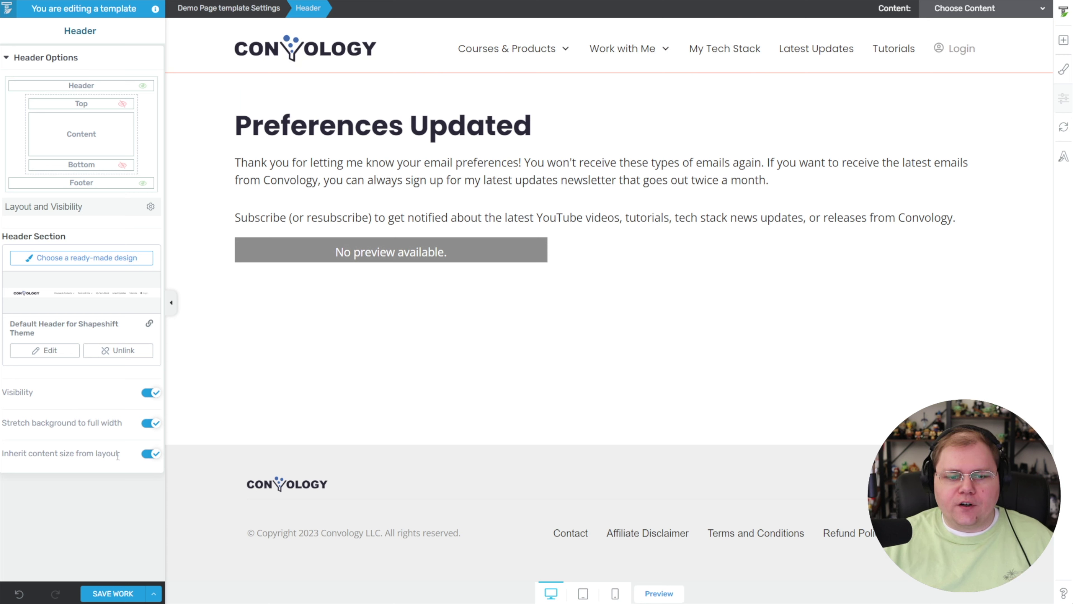
pyautogui.click(211, 9)
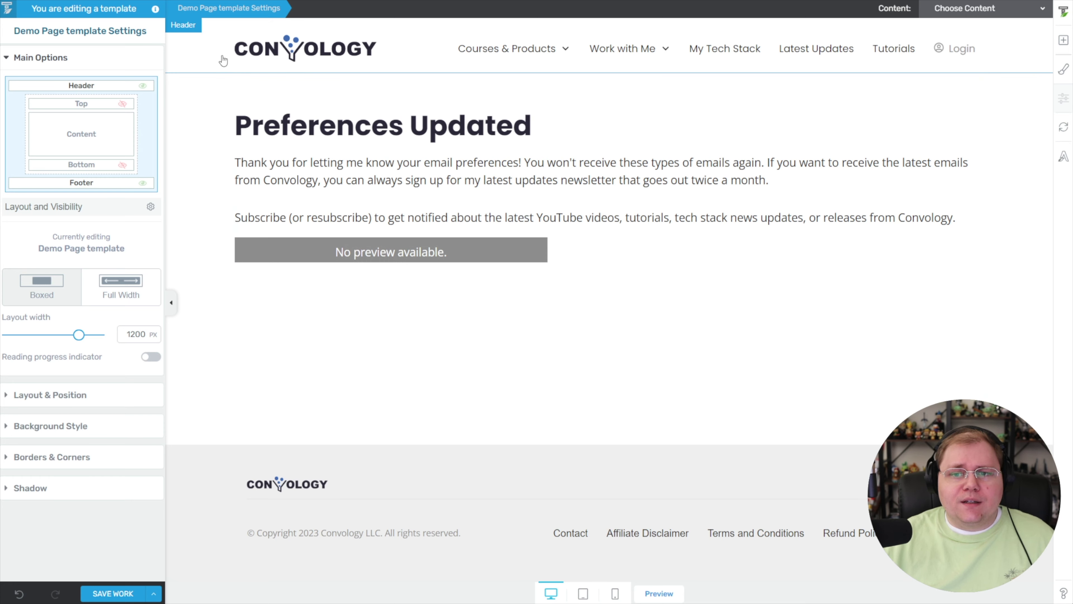
pyautogui.click(207, 55)
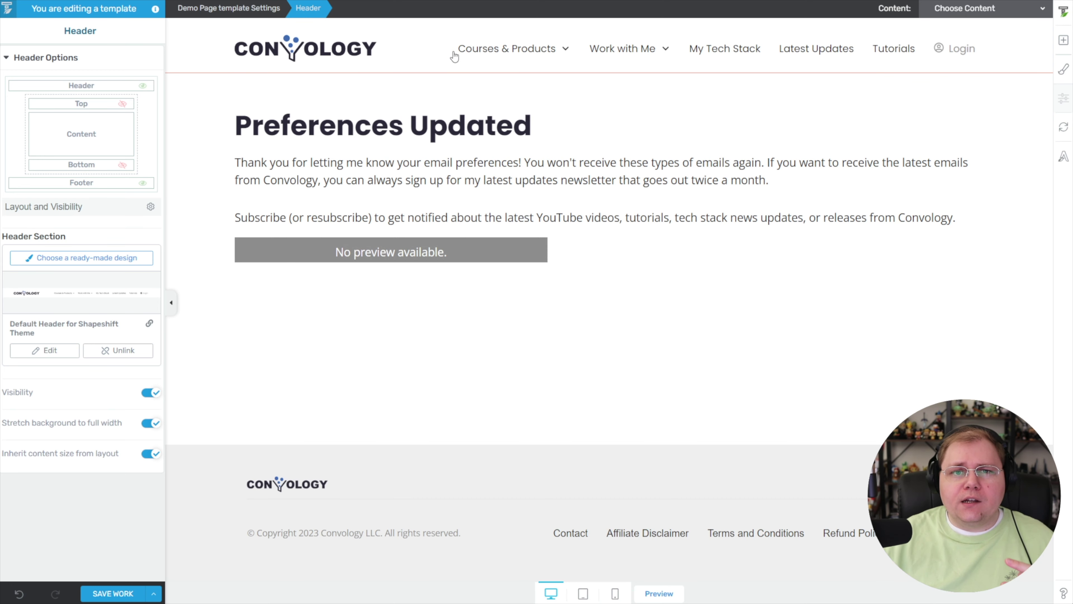
pyautogui.click(413, 53)
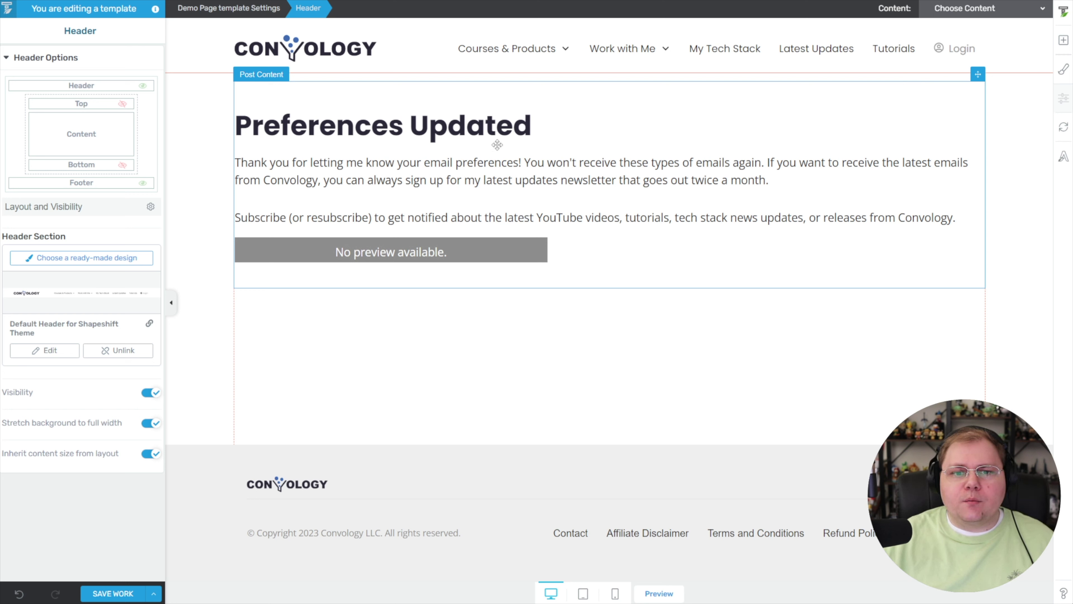
pyautogui.click(548, 157)
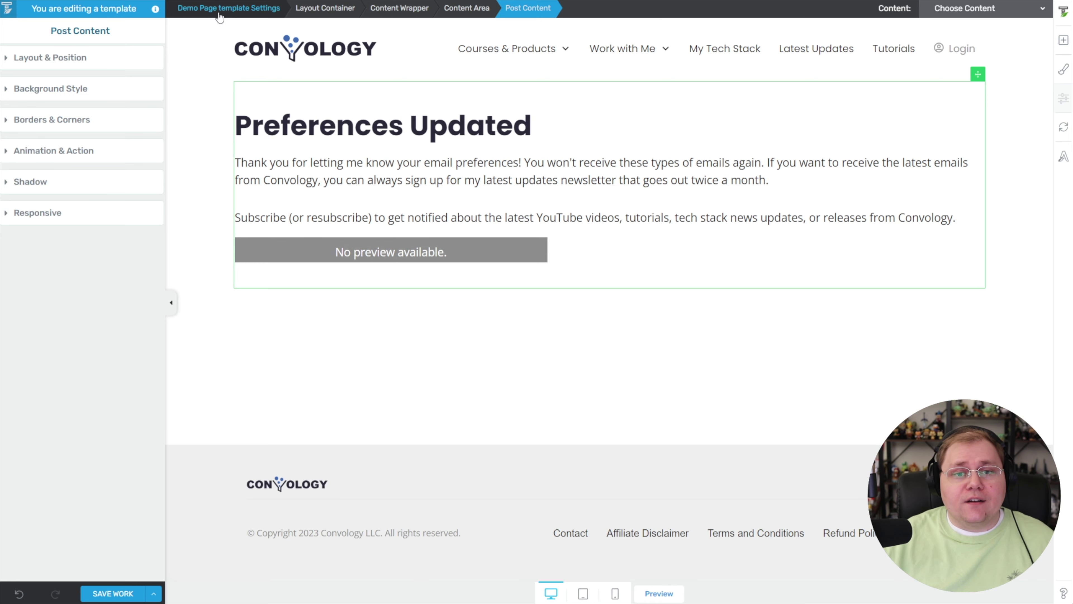
pyautogui.click(209, 10)
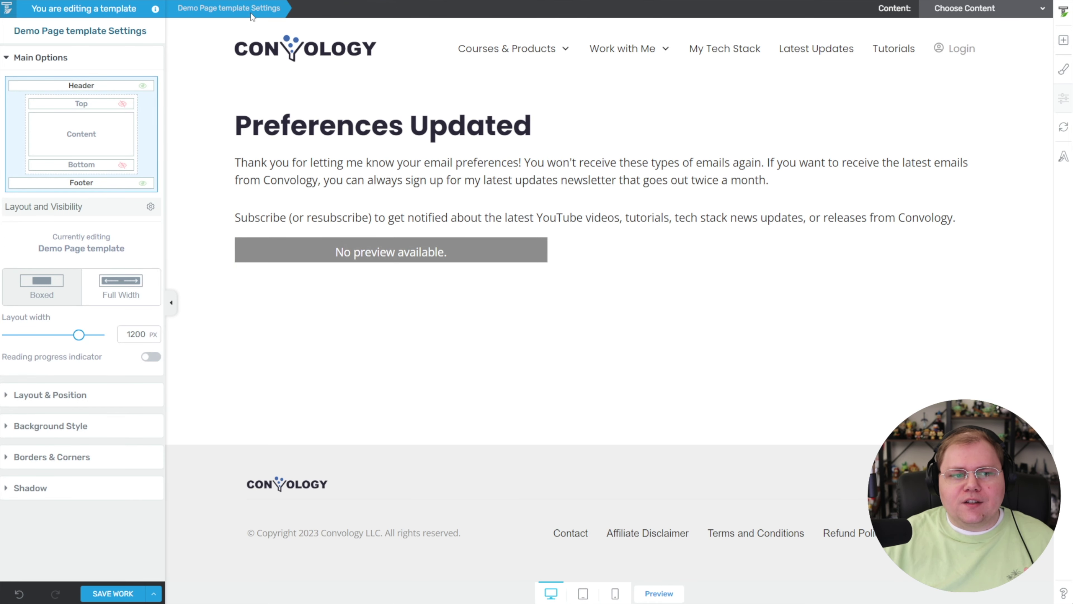
# - Set the post content element's top and bottom margins to 0 px
pyautogui.click(565, 181)
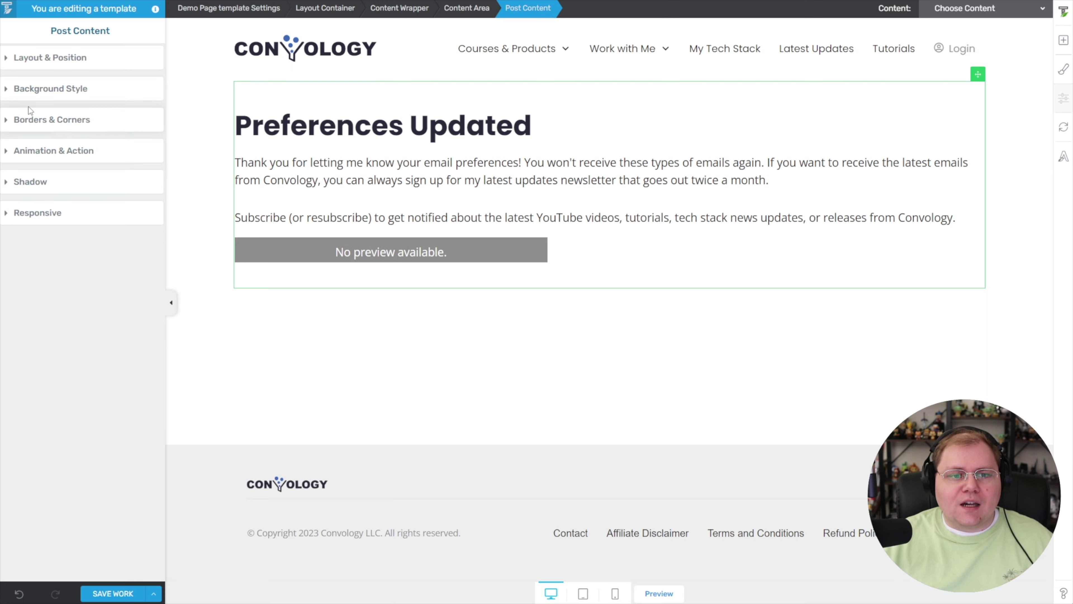
pyautogui.click(7, 60)
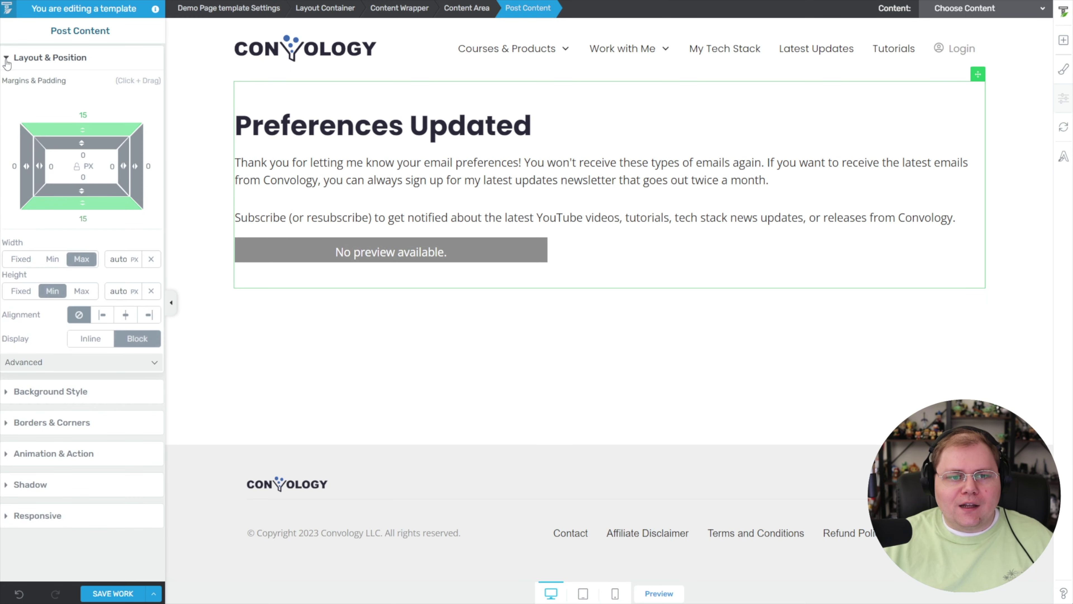
pyautogui.click(86, 114)
pyautogui.write('0')
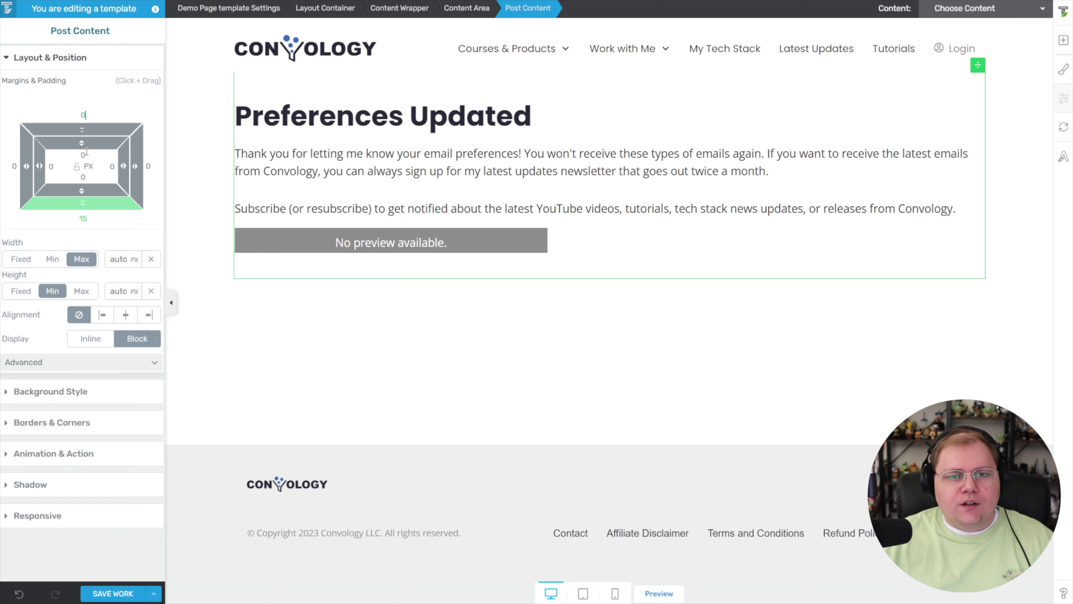
pyautogui.click(84, 218)
pyautogui.write('0')
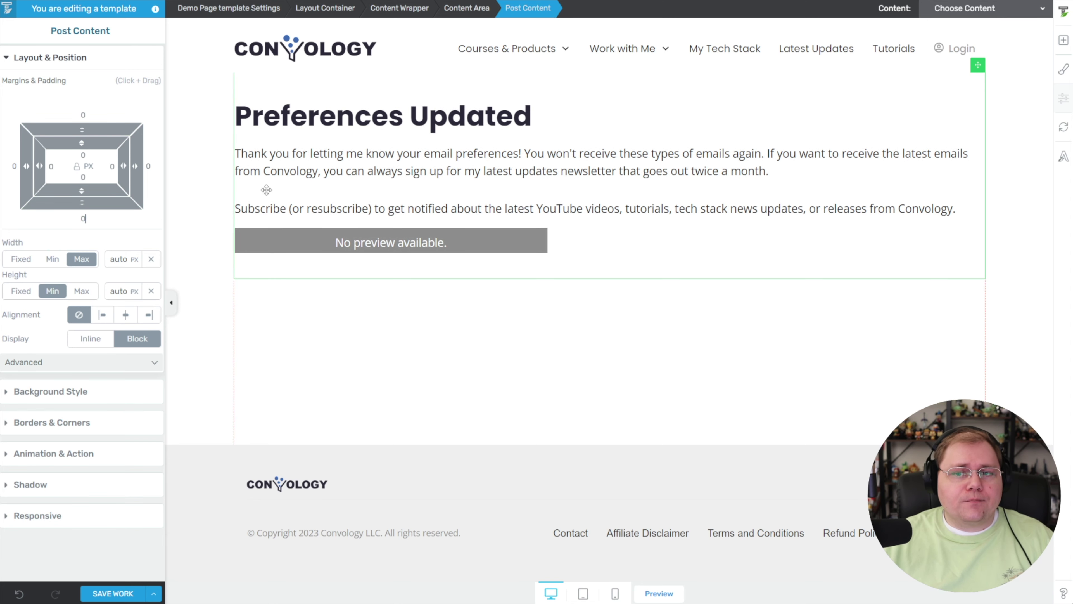
# - Check the margins and padding of the content area, content wrapper and layout container, and save the template
pyautogui.click(466, 9)
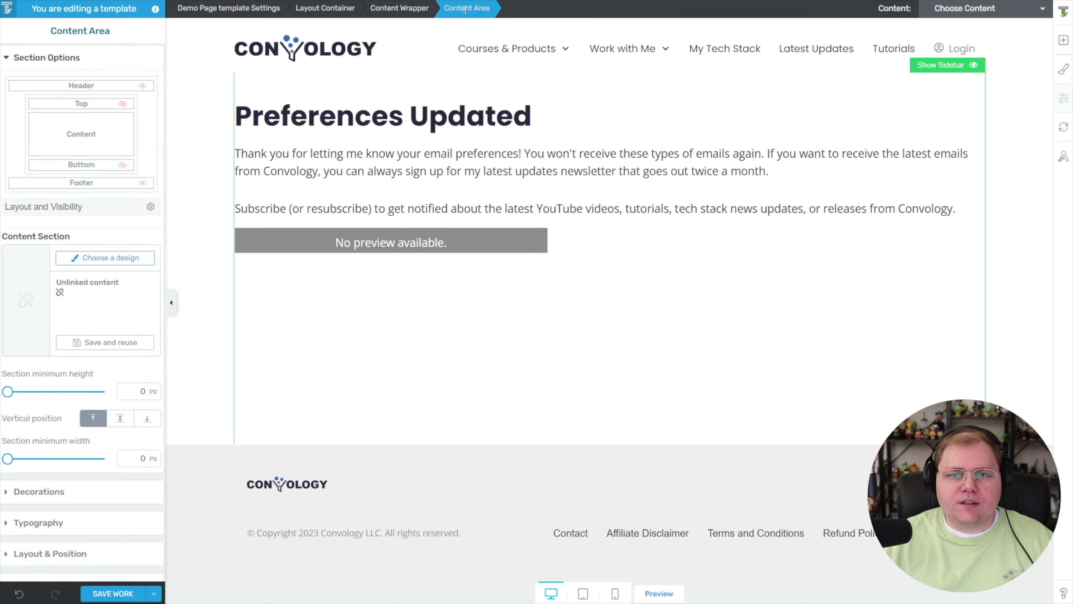
pyautogui.scroll(-4, 55, 423)
pyautogui.click(55, 439)
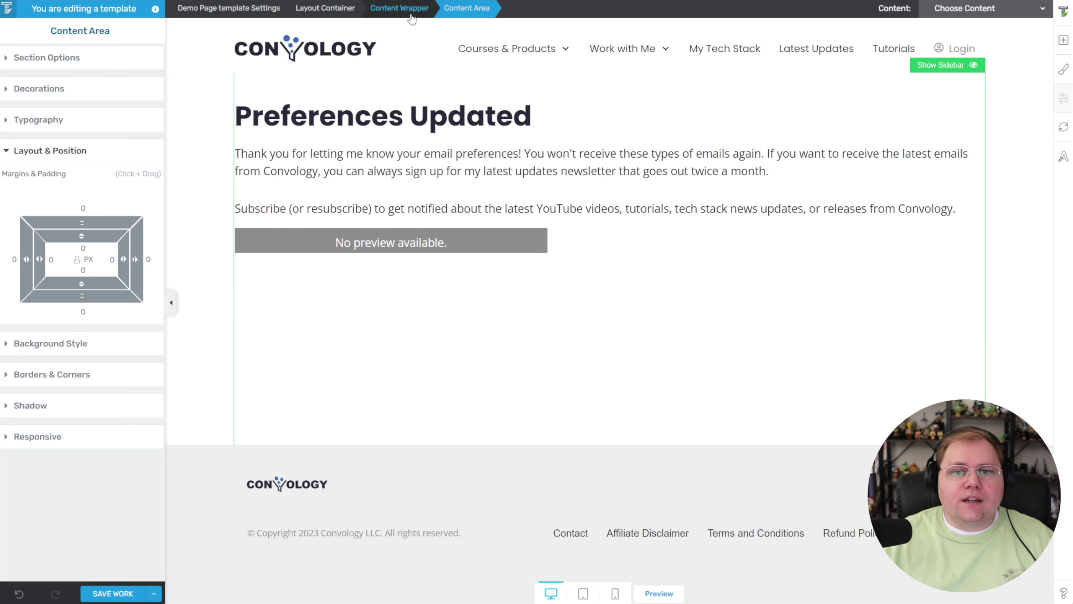
pyautogui.click(401, 8)
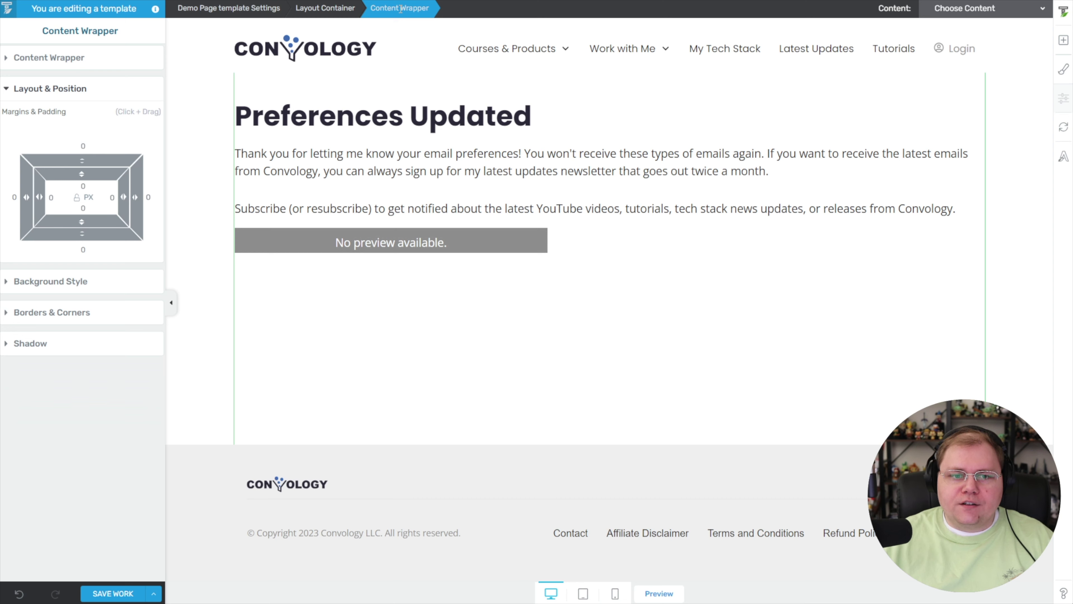
pyautogui.click(335, 13)
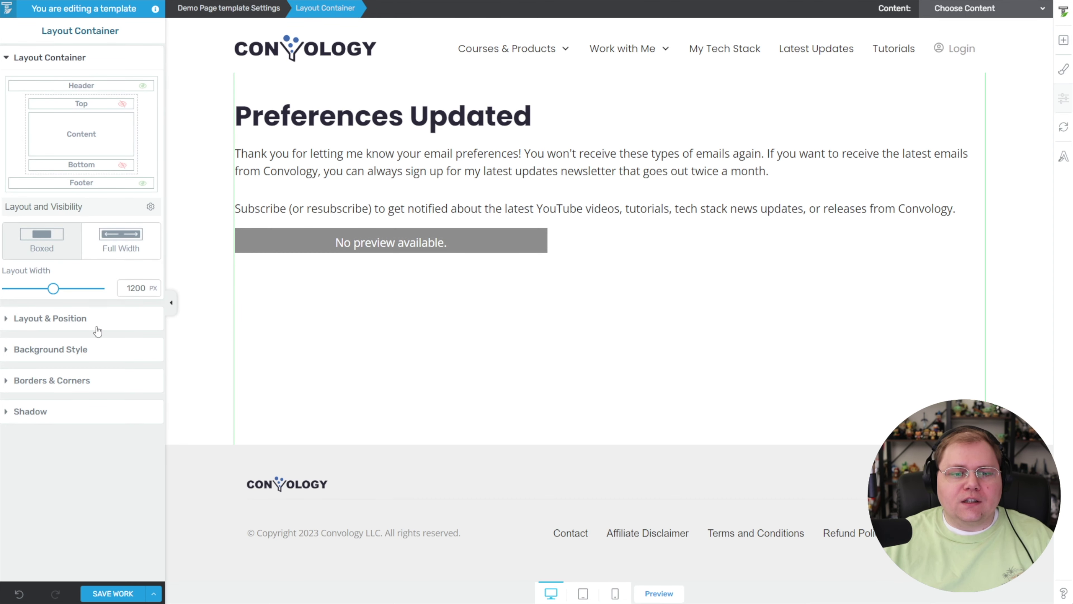
pyautogui.click(87, 316)
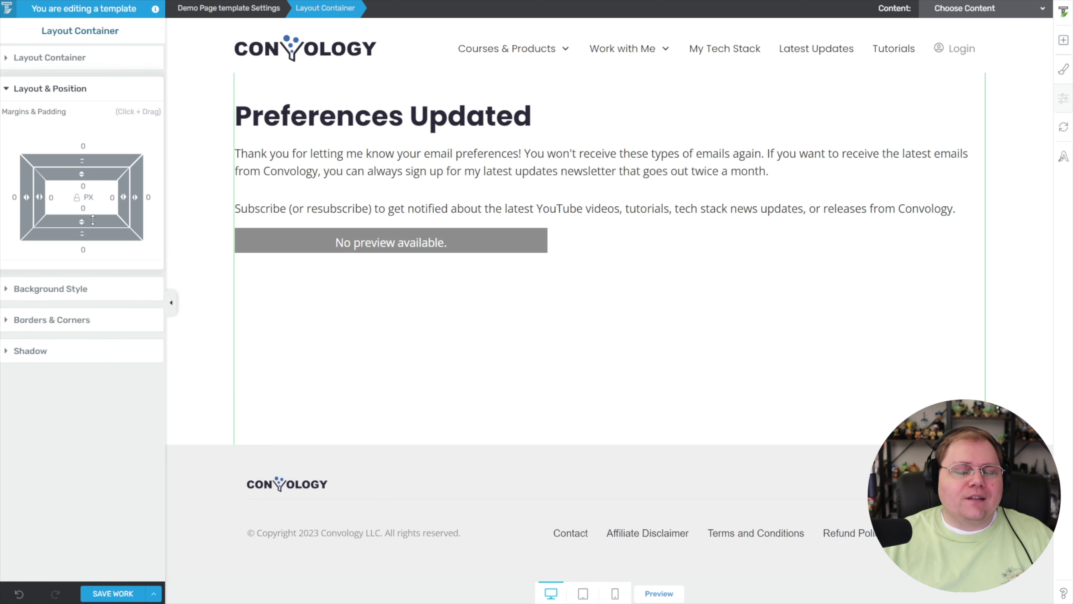
pyautogui.click(291, 94)
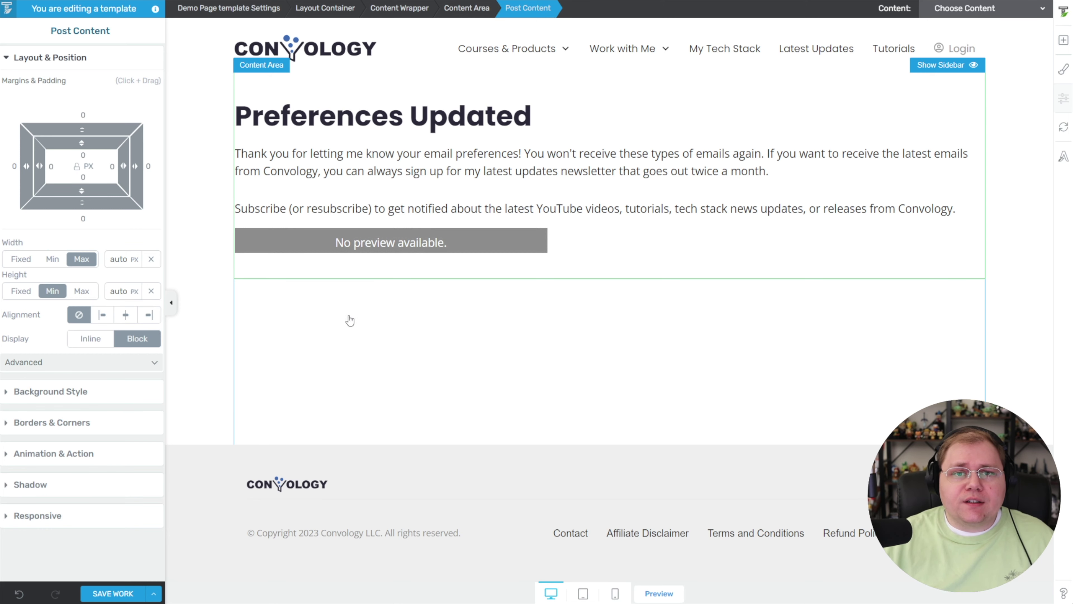
pyautogui.click(107, 593)
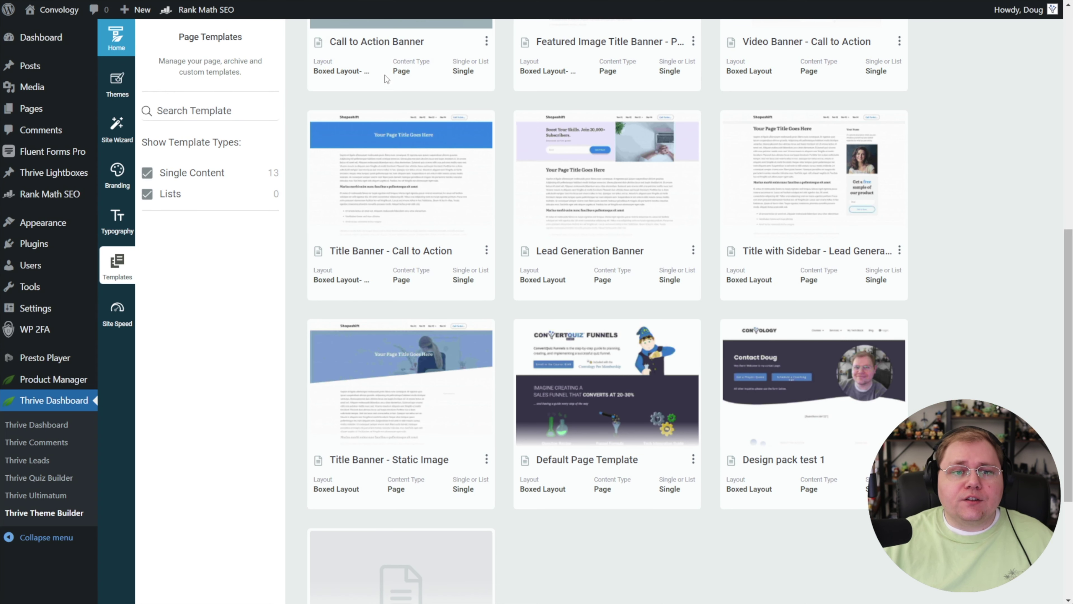
# - Create a new WordPress page titled "Demo Service Page" and save it as a draft
pyautogui.moveTo(31, 109)
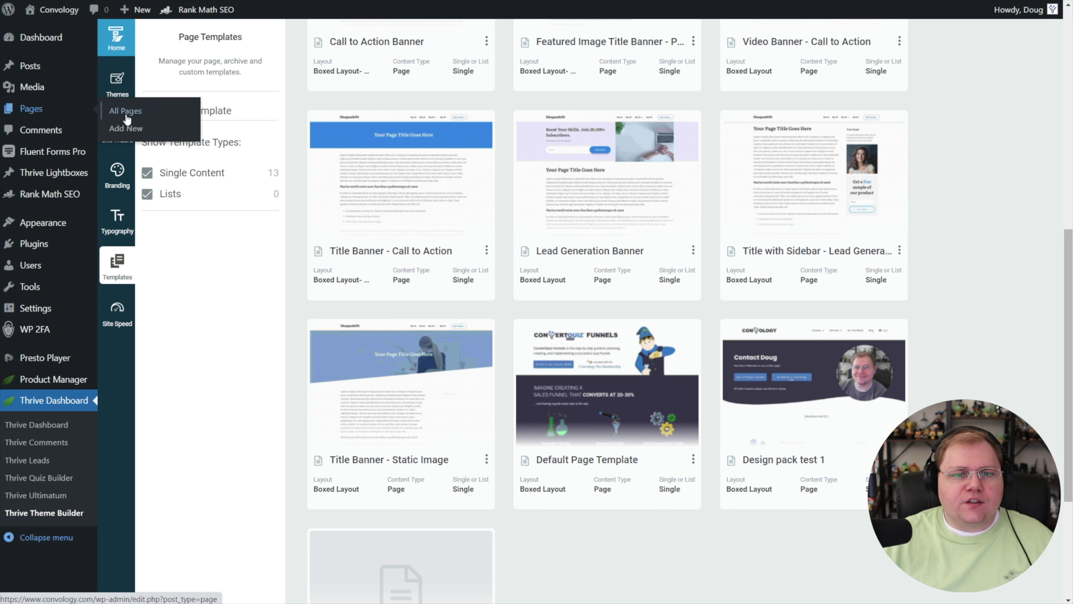
pyautogui.click(127, 129)
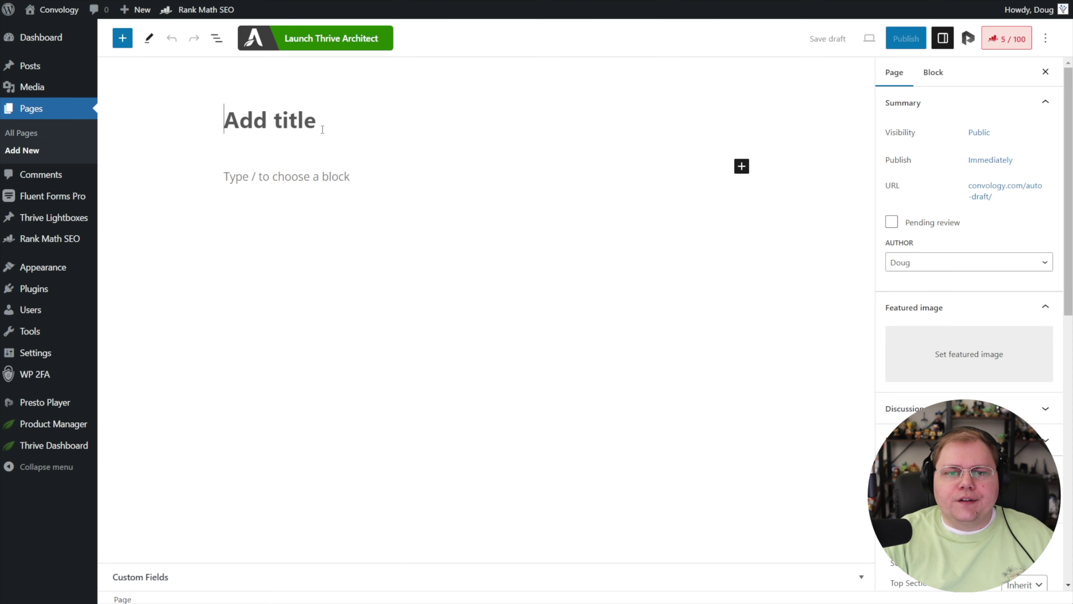
pyautogui.write('Demo Se')
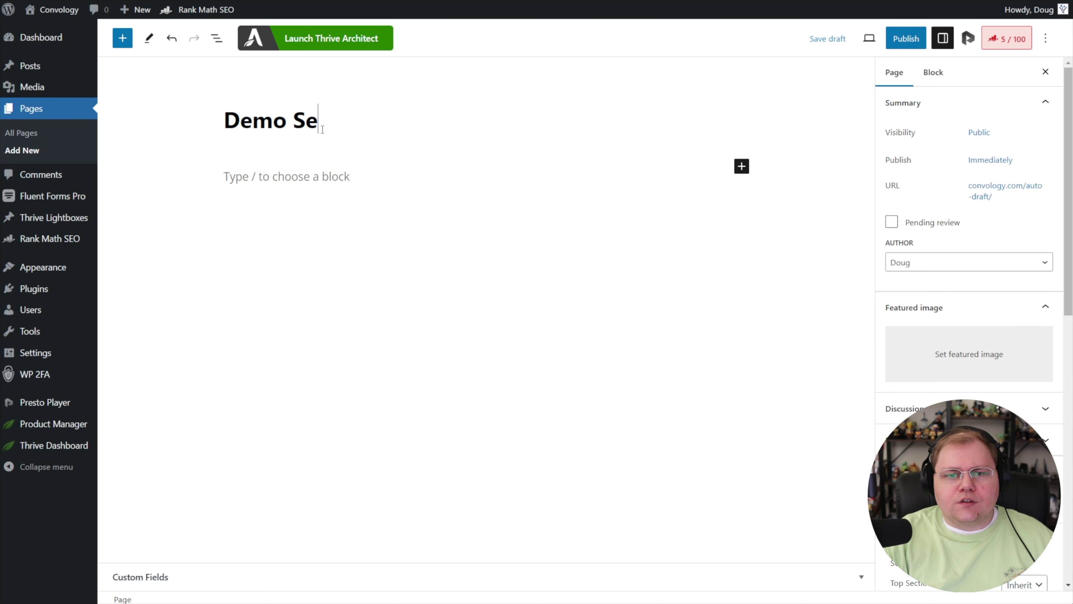
pyautogui.write('rvice Page')
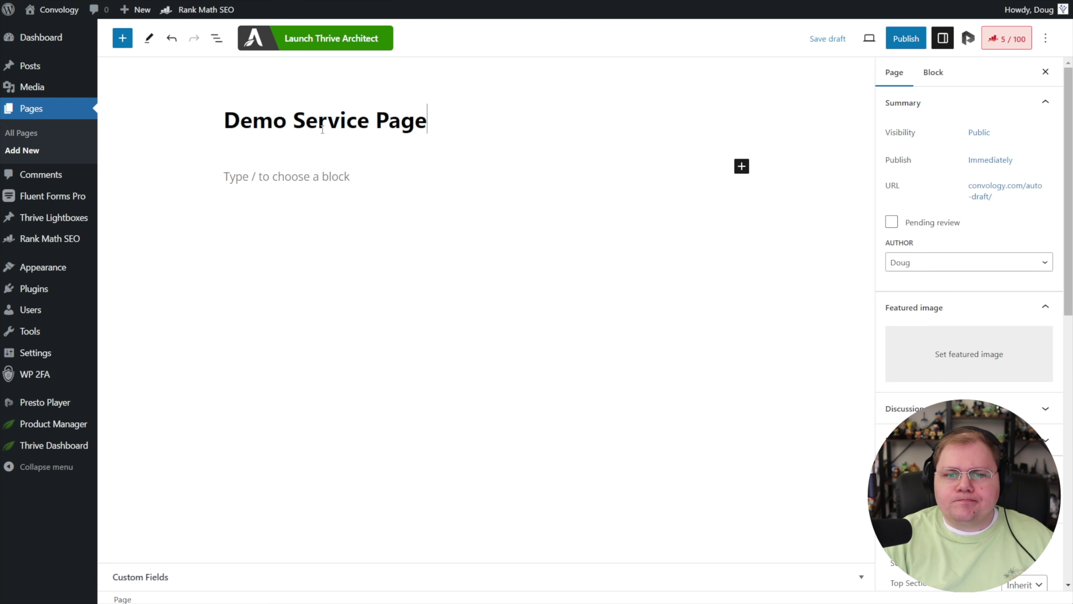
pyautogui.click(819, 39)
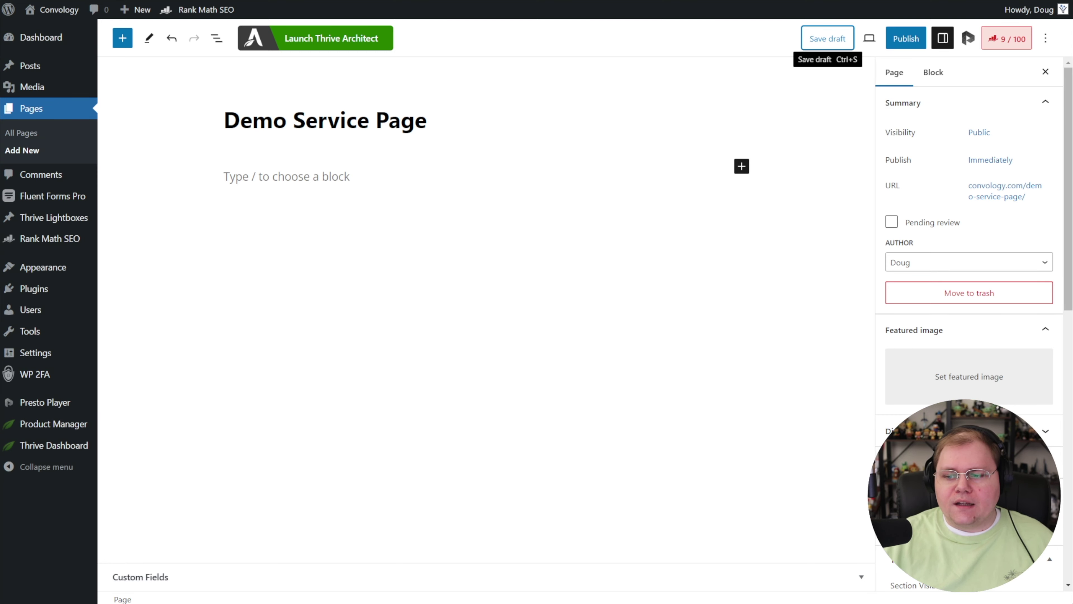
# - Locate the page's Theme Builder template setting and open Thrive Theme Builder's template list in a new browser tab
pyautogui.scroll(-2, 968, 296)
pyautogui.scroll(-3, 959, 309)
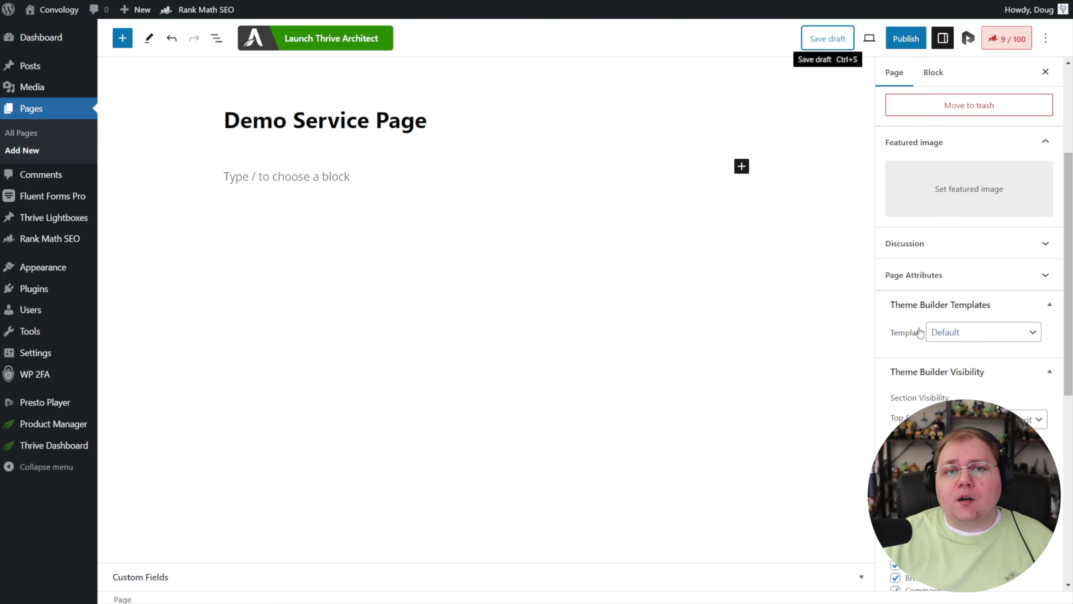
pyautogui.moveTo(65, 450)
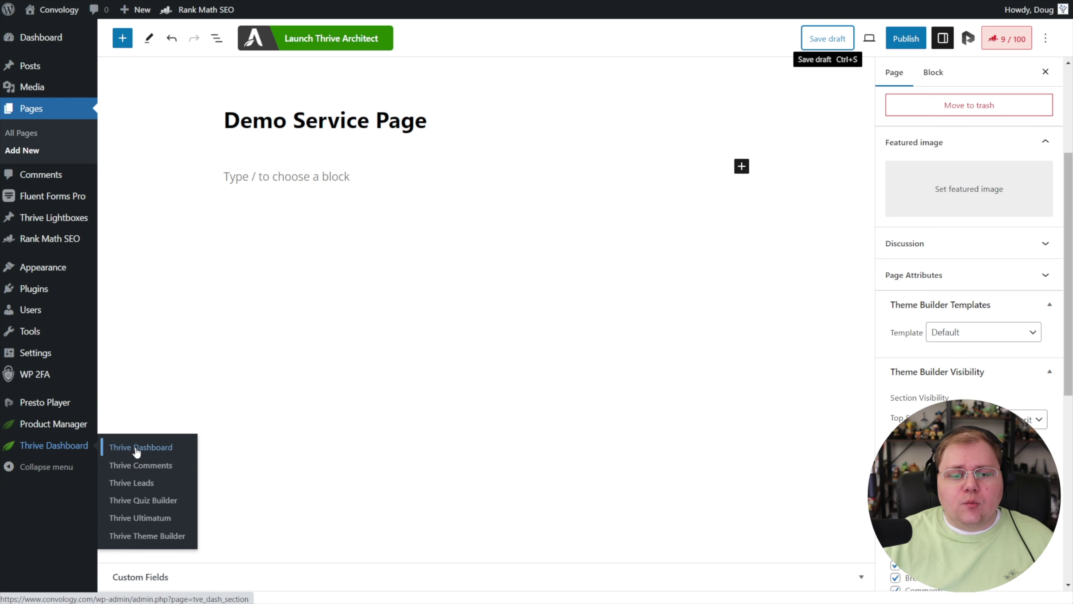
pyautogui.rightClick(148, 536)
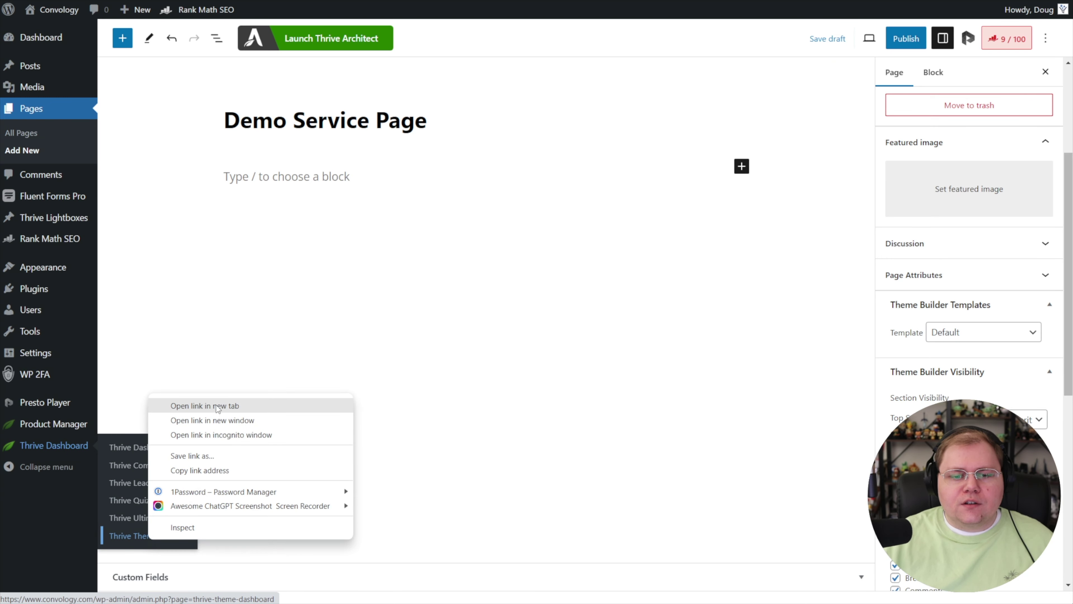
pyautogui.click(205, 406)
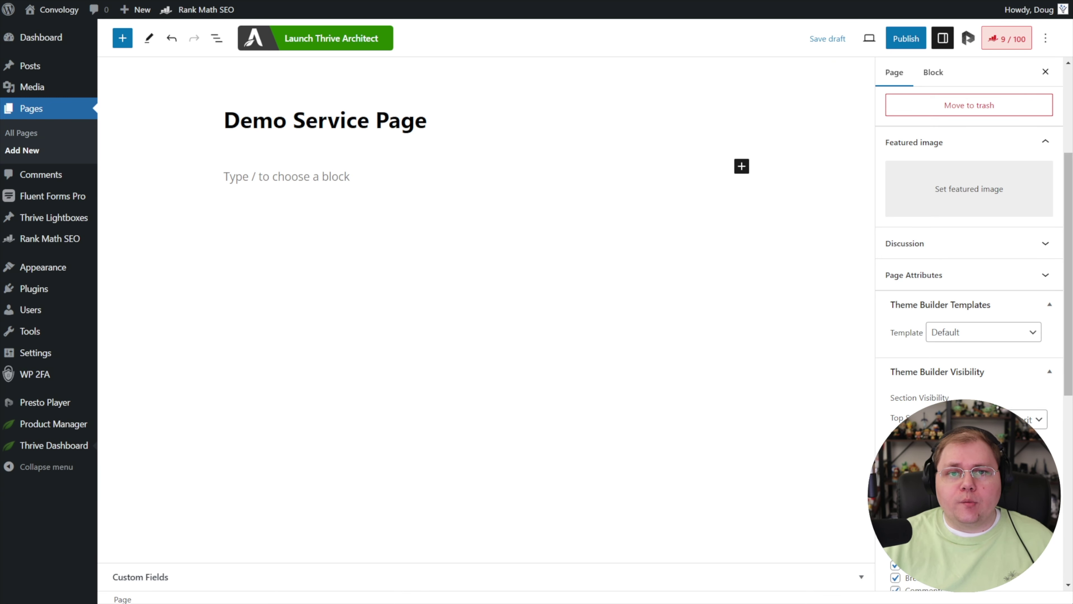
pyautogui.click(731, 0)
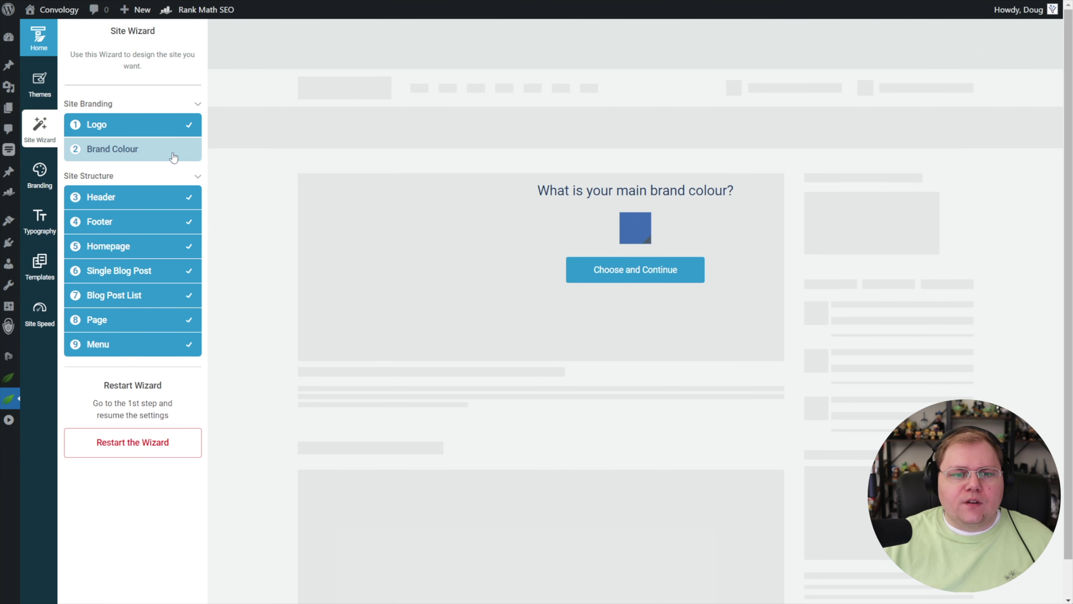
pyautogui.click(35, 281)
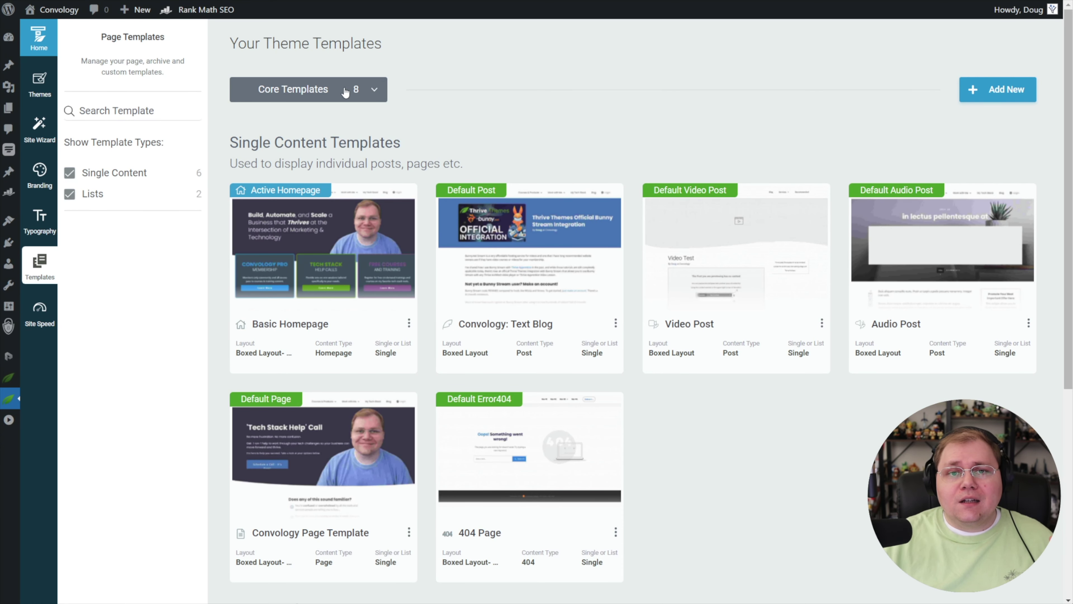
# - Filter the theme templates to the custom Page templates and open the options of the Demo Page template
pyautogui.click(373, 92)
pyautogui.click(373, 91)
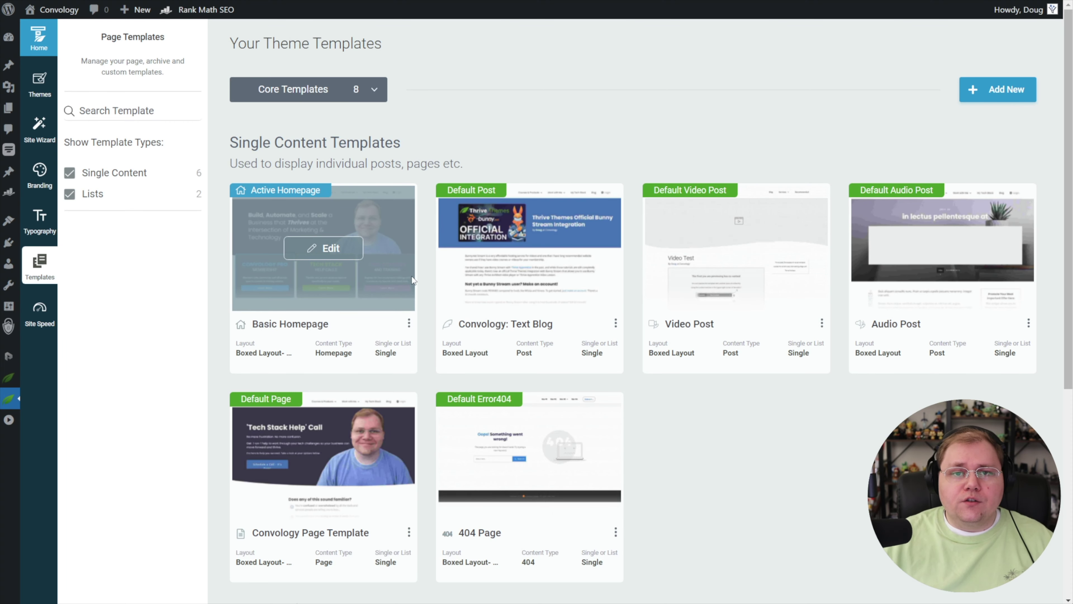
pyautogui.click(357, 90)
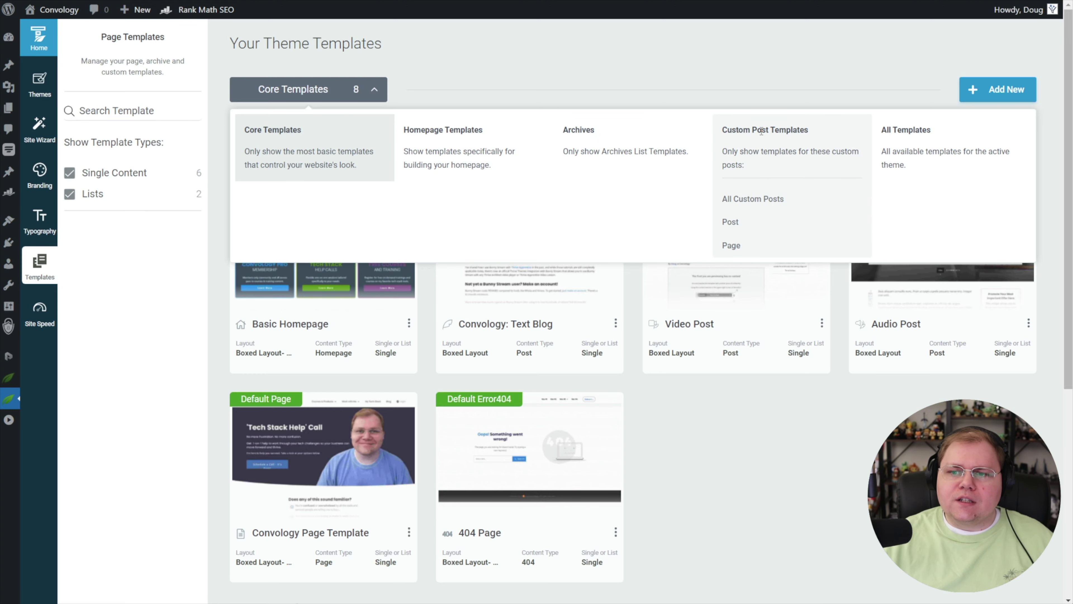
pyautogui.click(735, 247)
pyautogui.scroll(-10, 422, 460)
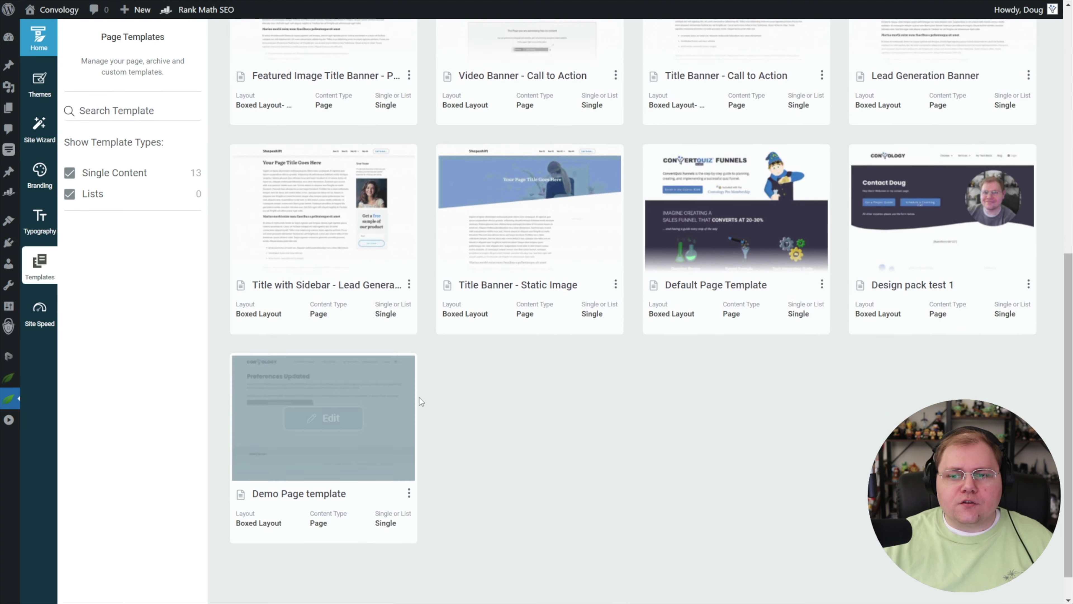
pyautogui.moveTo(351, 364)
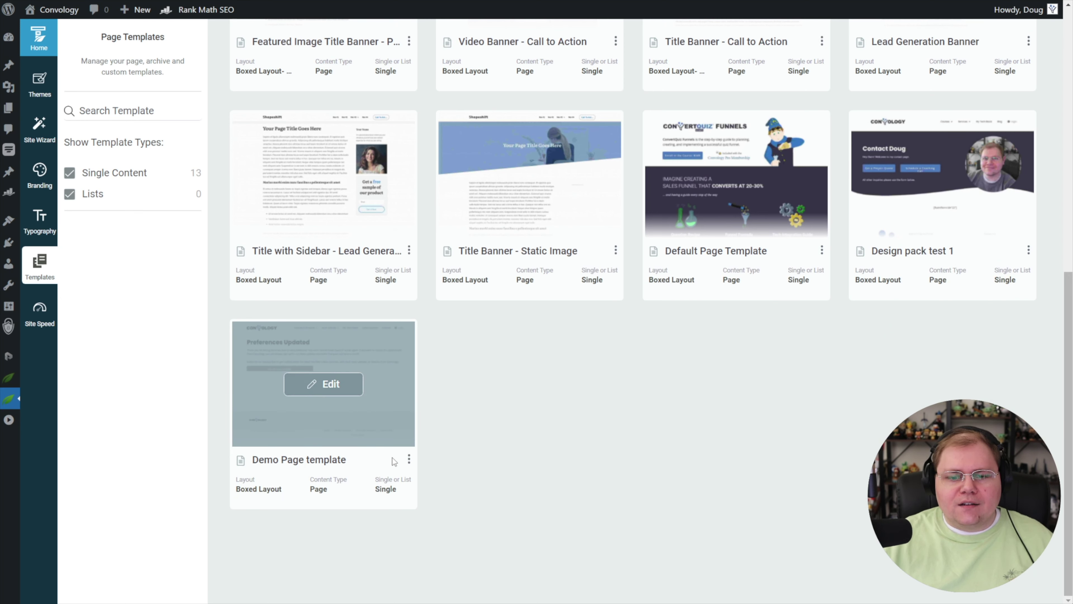
pyautogui.click(409, 460)
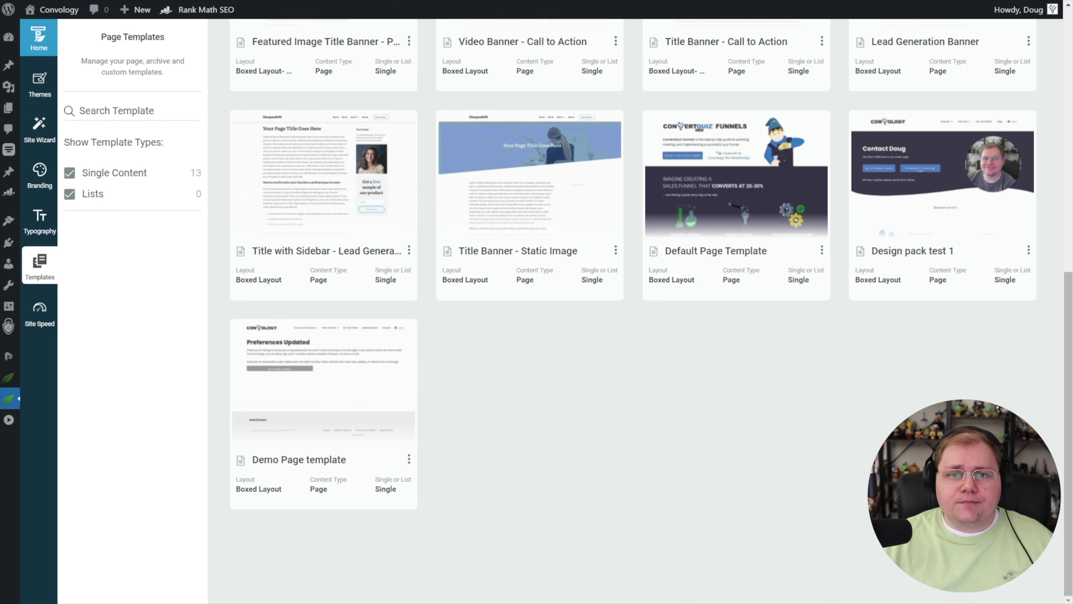
pyautogui.scroll(8, 537, 220)
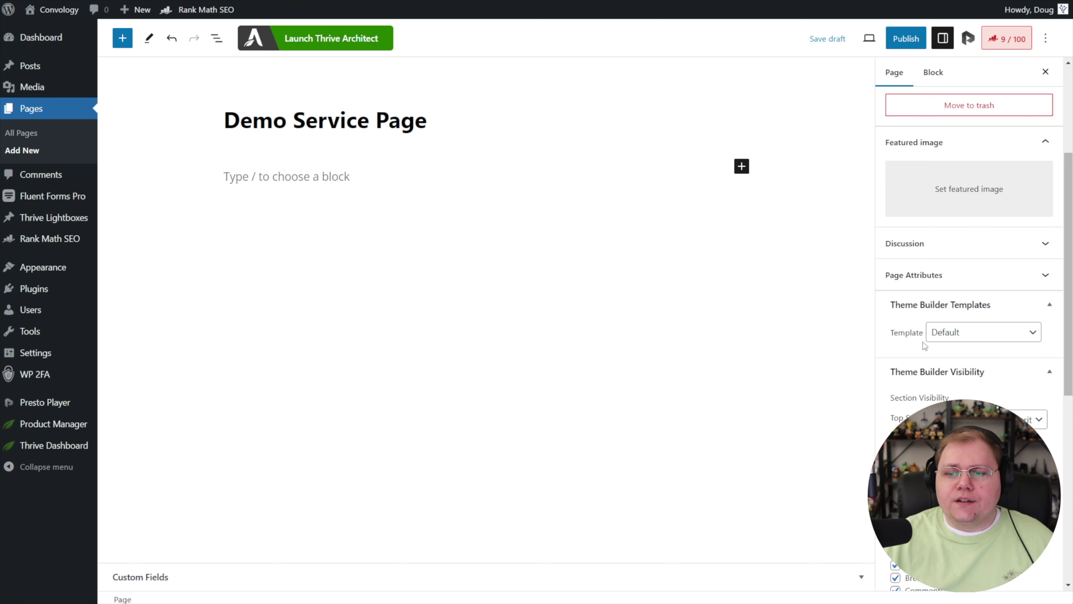
# - Save the Demo Service Page draft and open it in Thrive Architect as a Normal Page
pyautogui.click(820, 40)
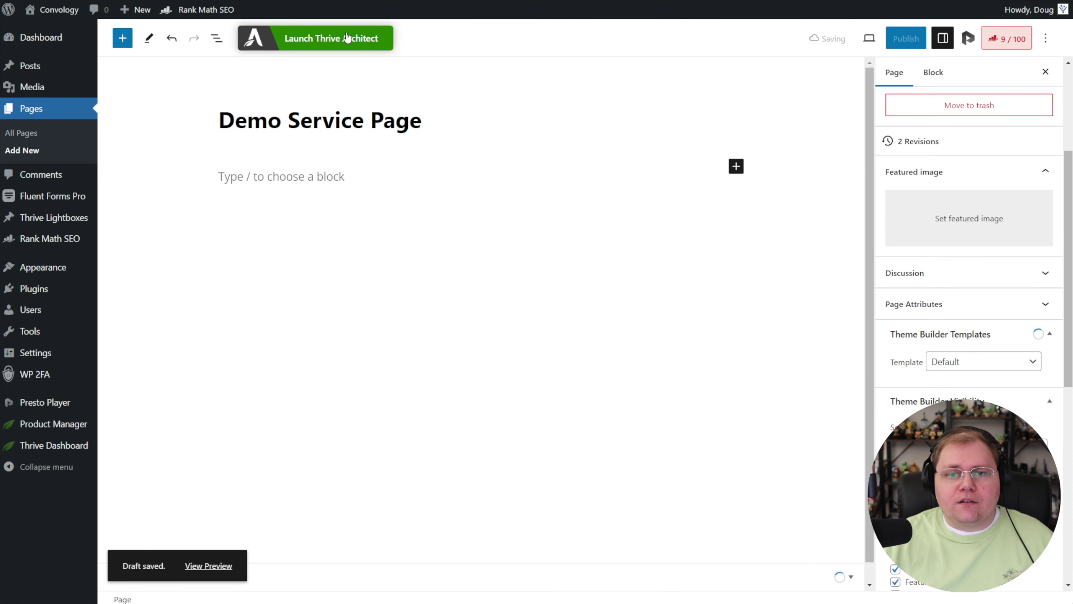
pyautogui.click(348, 39)
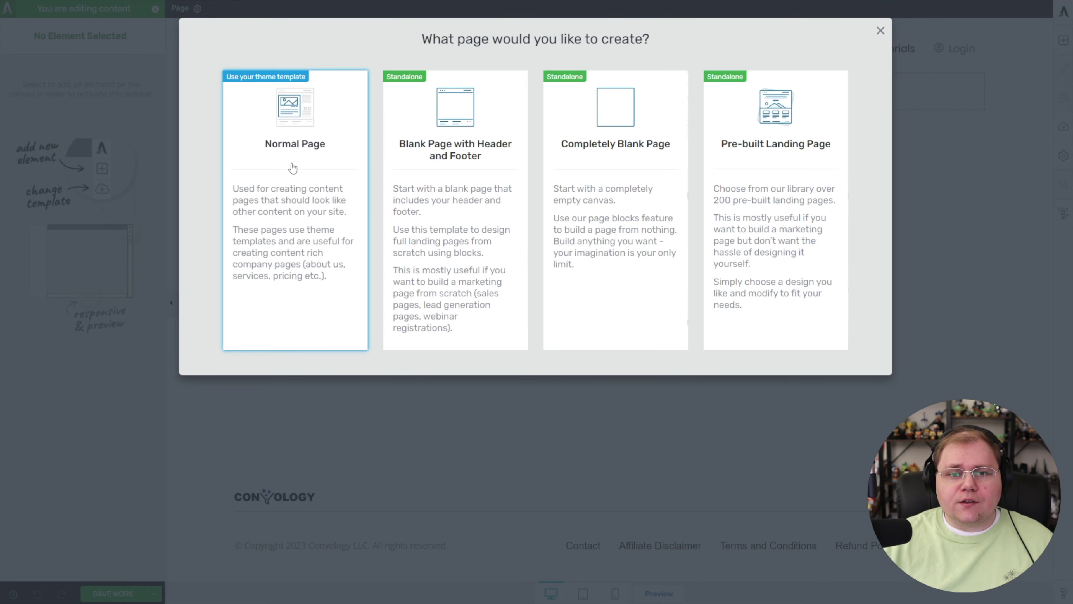
pyautogui.click(299, 141)
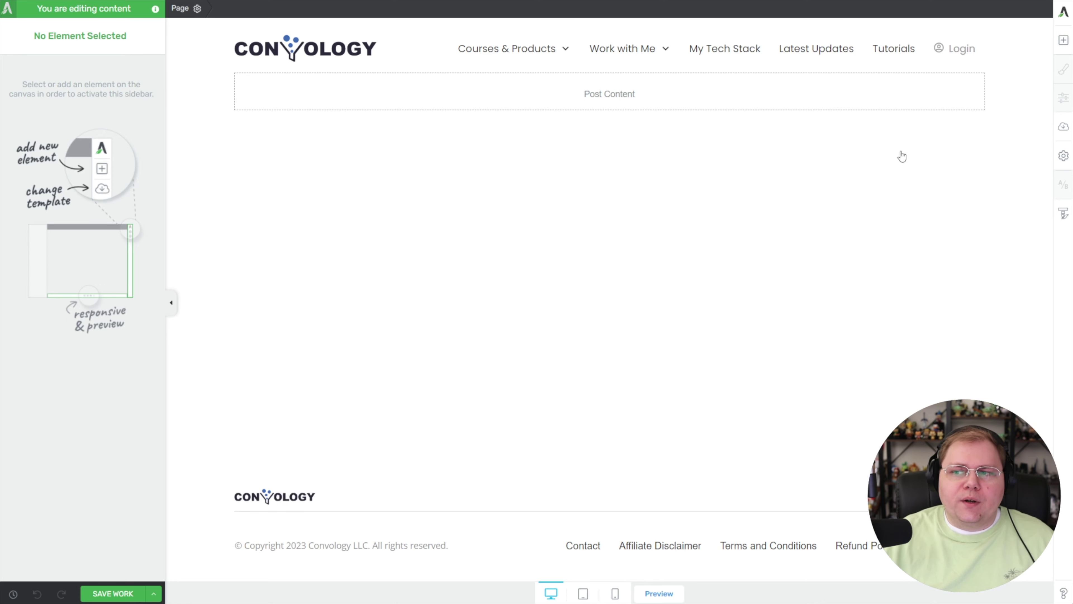
# - Add a Background Section to the empty post content area and stretch it to fit the screen width
pyautogui.click(1063, 42)
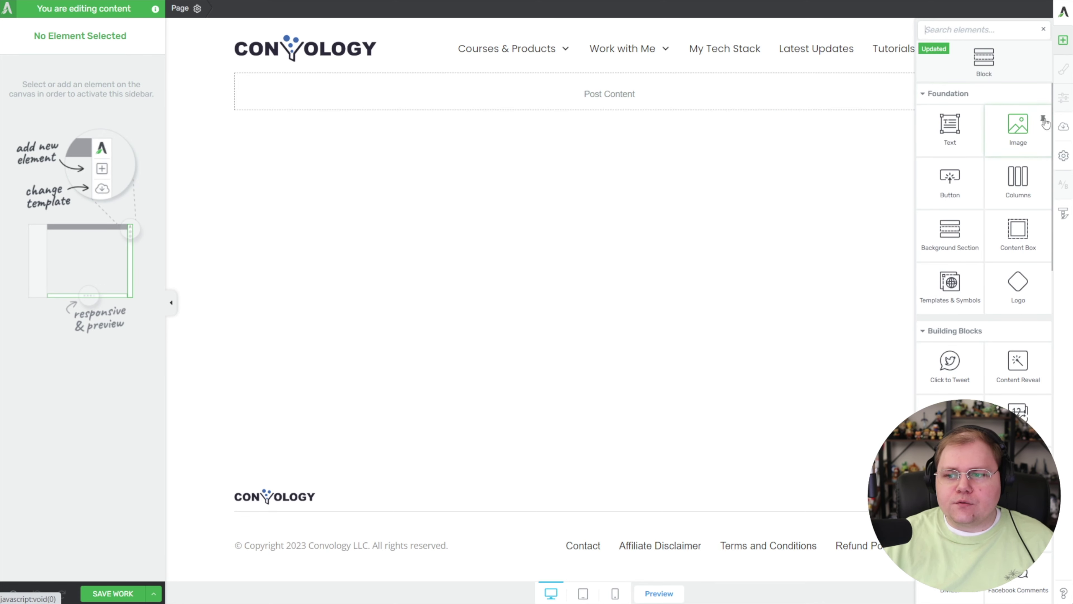
pyautogui.moveTo(950, 237); pyautogui.dragTo(516, 451)
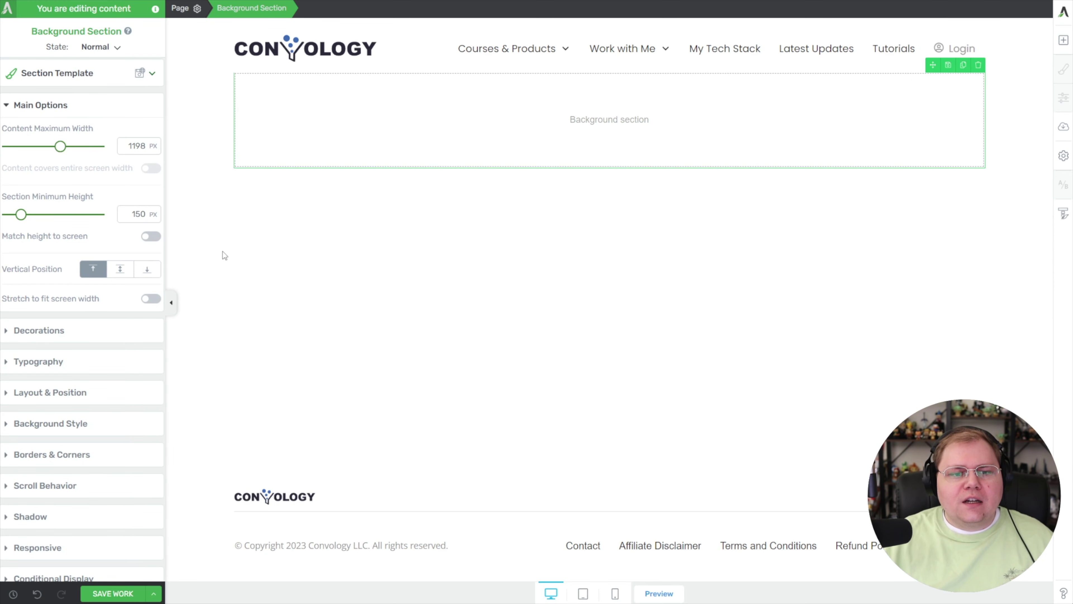
pyautogui.click(151, 298)
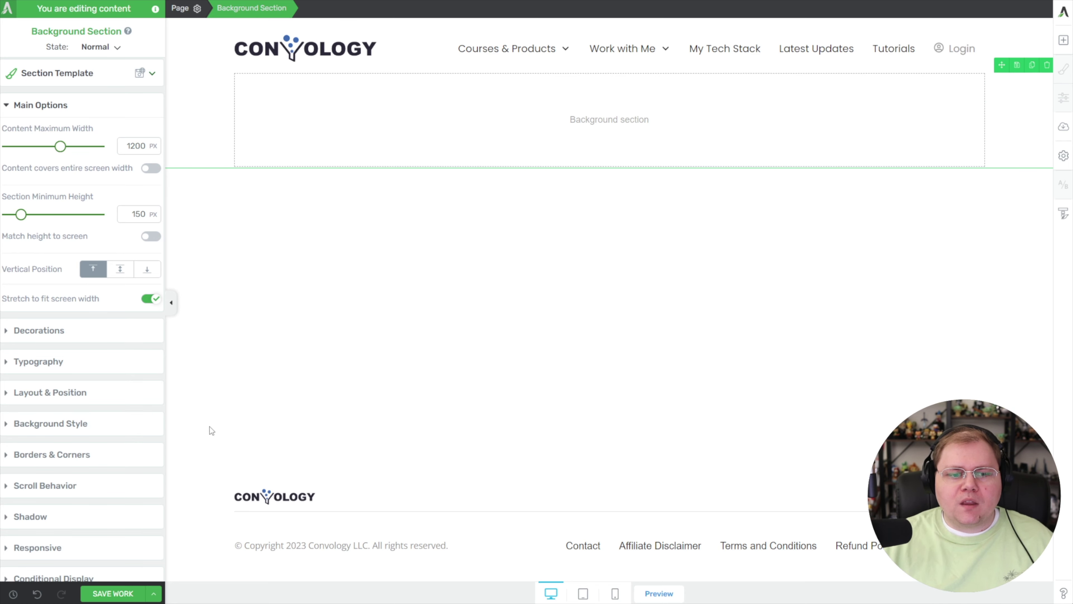
# - Give the background section a solid color layer using the saved Steel Blue global color
pyautogui.click(22, 425)
pyautogui.click(77, 255)
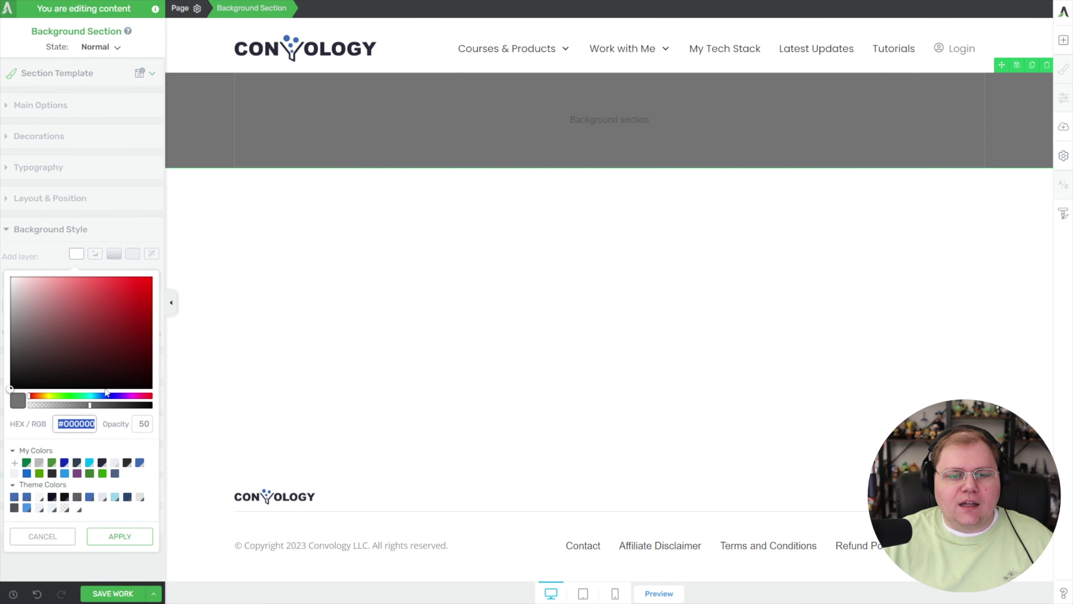
pyautogui.click(139, 463)
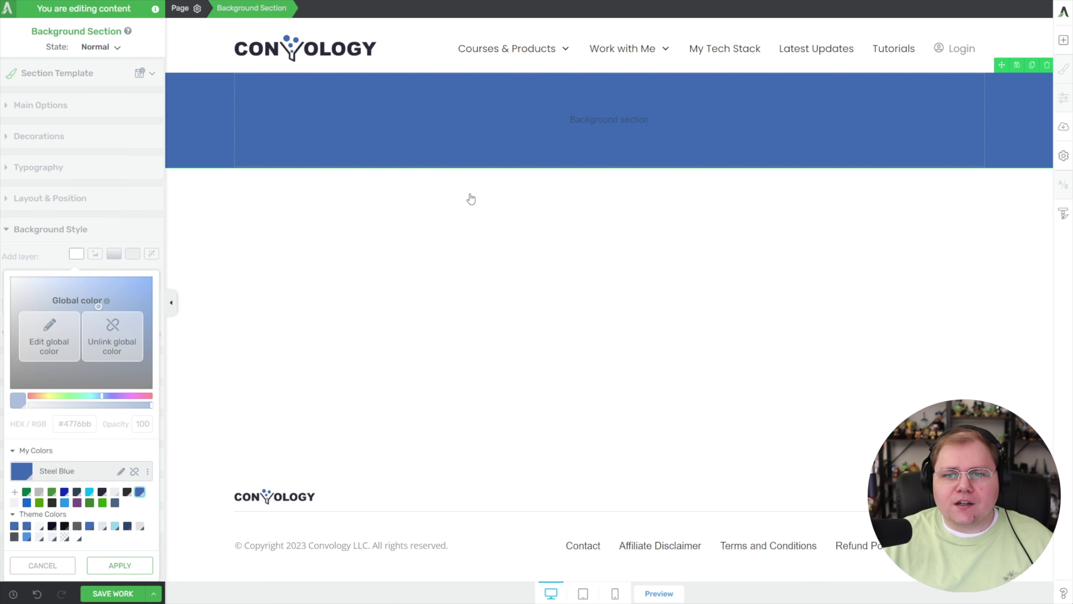
pyautogui.click(147, 566)
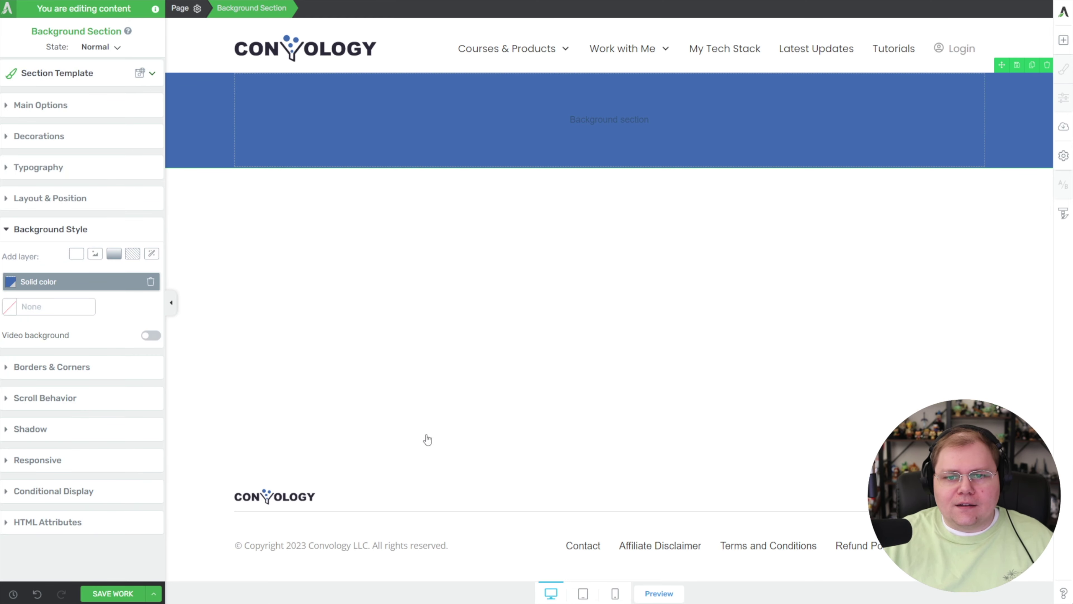
# - Add a Text element inside the blue background section and format it as Heading 1
pyautogui.click(1064, 40)
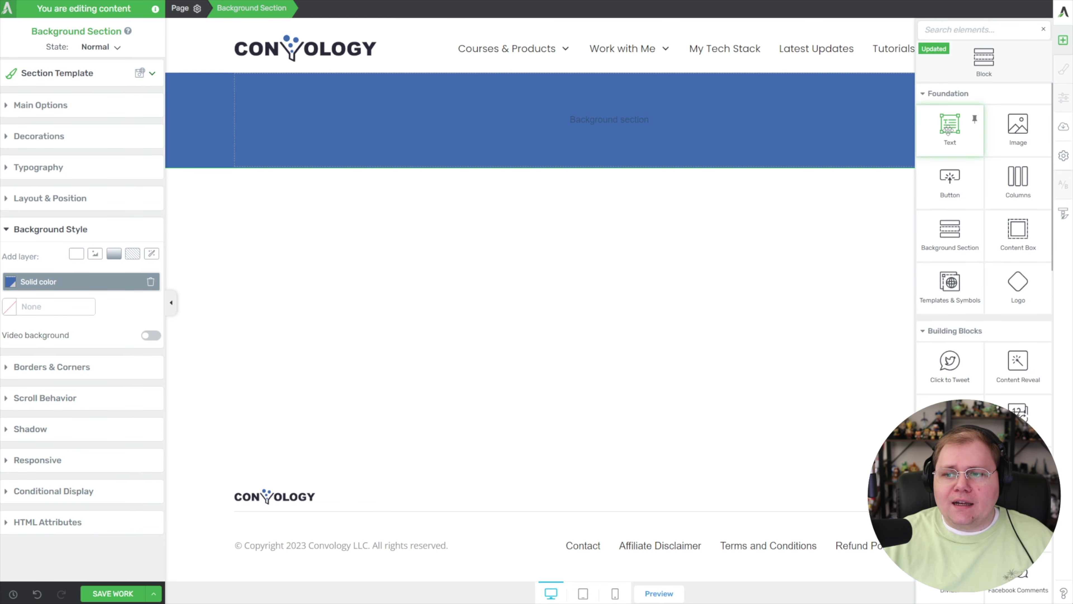
pyautogui.moveTo(939, 129); pyautogui.dragTo(574, 127)
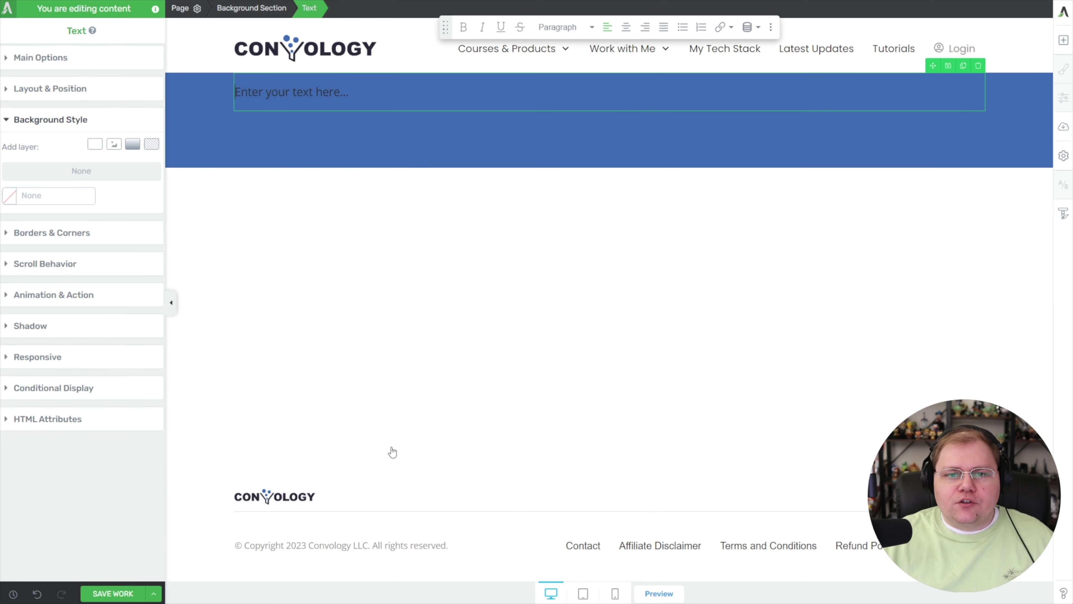
pyautogui.click(574, 30)
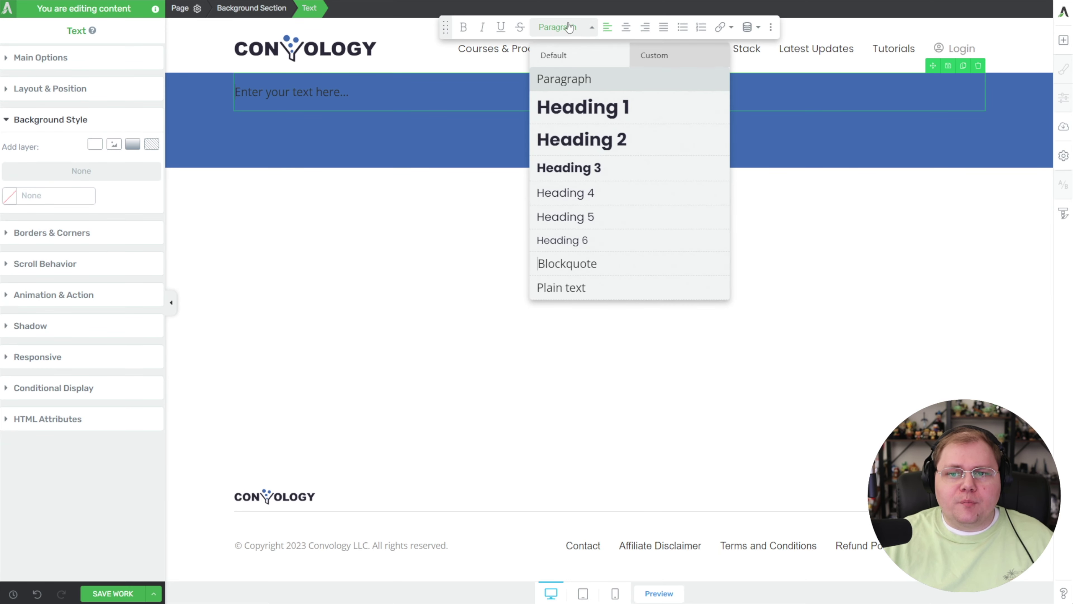
pyautogui.click(549, 107)
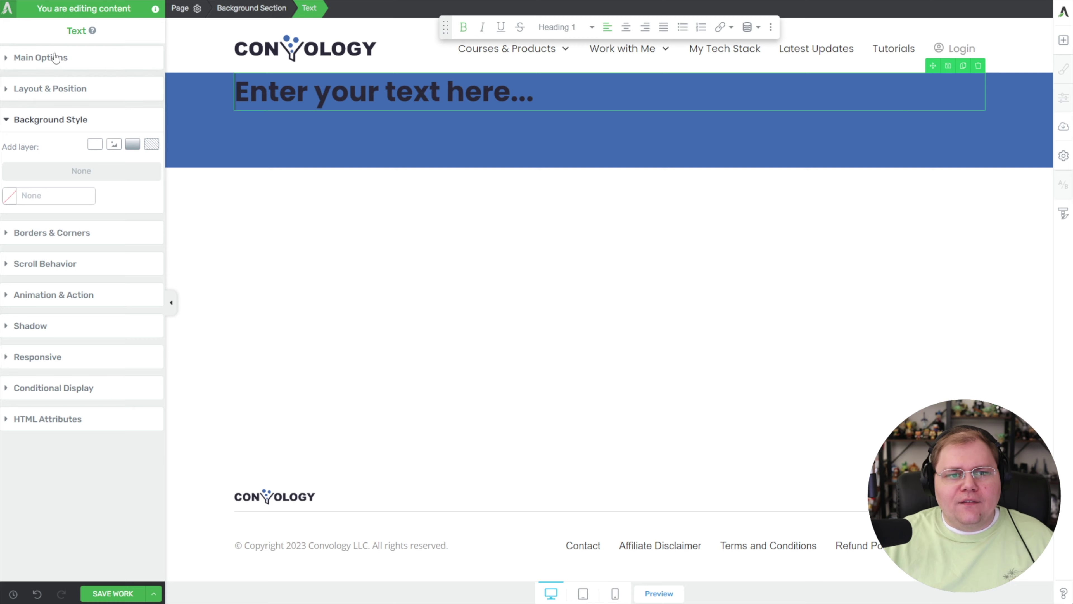
# - Set the background section's typography color to white (#ffffff)
pyautogui.click(197, 102)
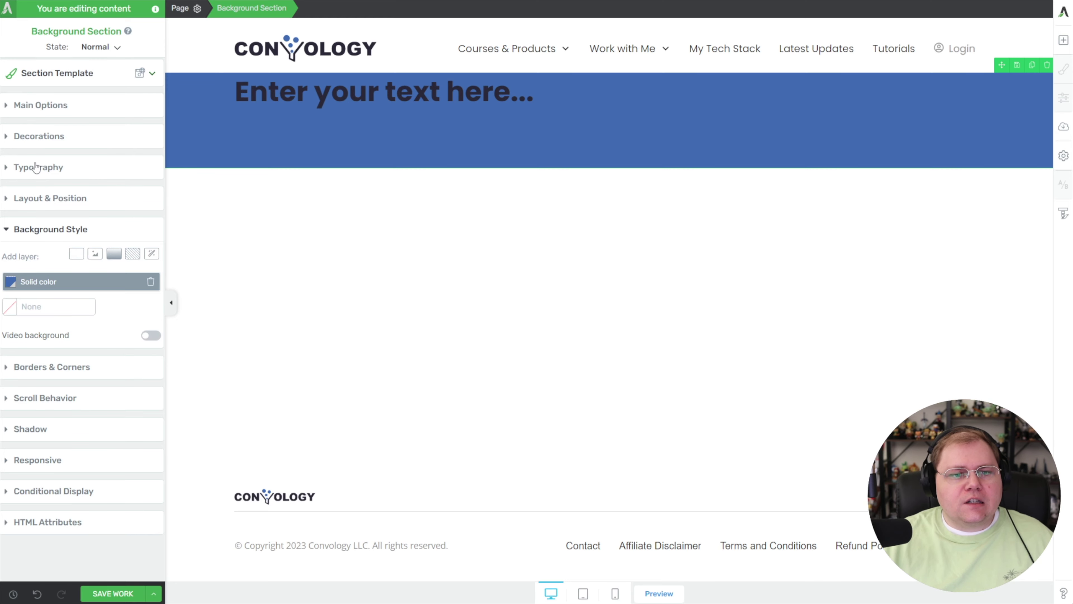
pyautogui.click(31, 176)
pyautogui.click(74, 242)
pyautogui.click(14, 272)
pyautogui.click(11, 265)
pyautogui.click(120, 524)
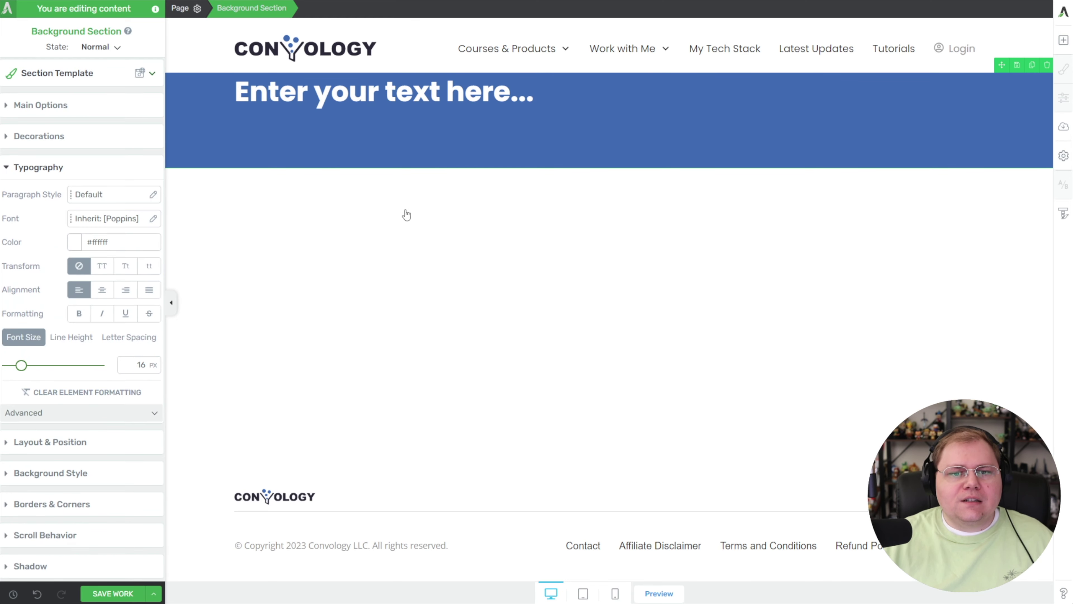
# - Add a second Text element below the heading and change the heading's wording to "Book a Consultation"
pyautogui.click(1064, 40)
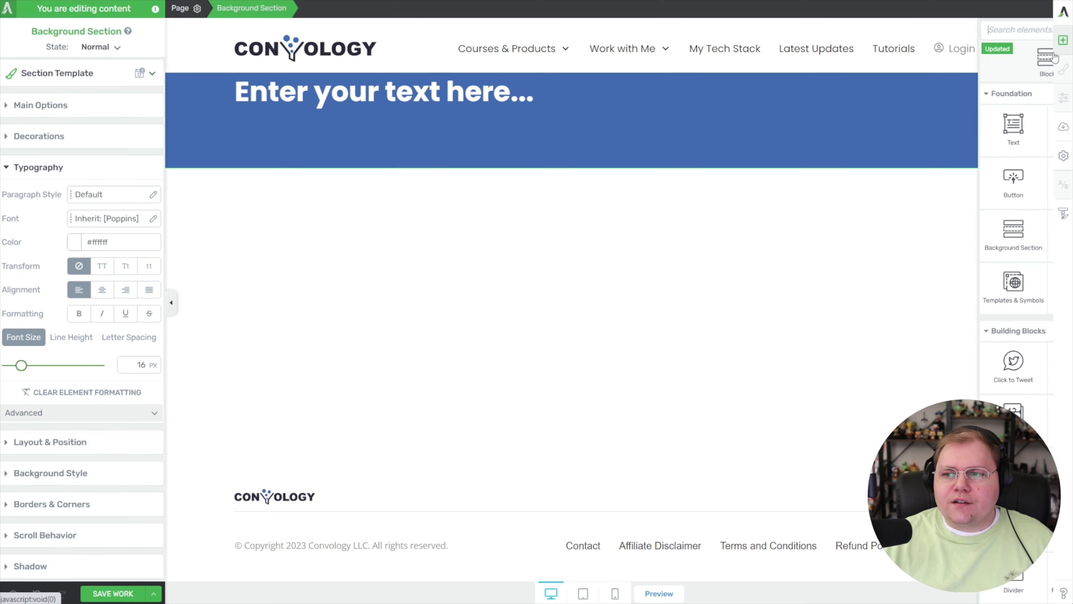
pyautogui.moveTo(957, 123); pyautogui.dragTo(453, 177)
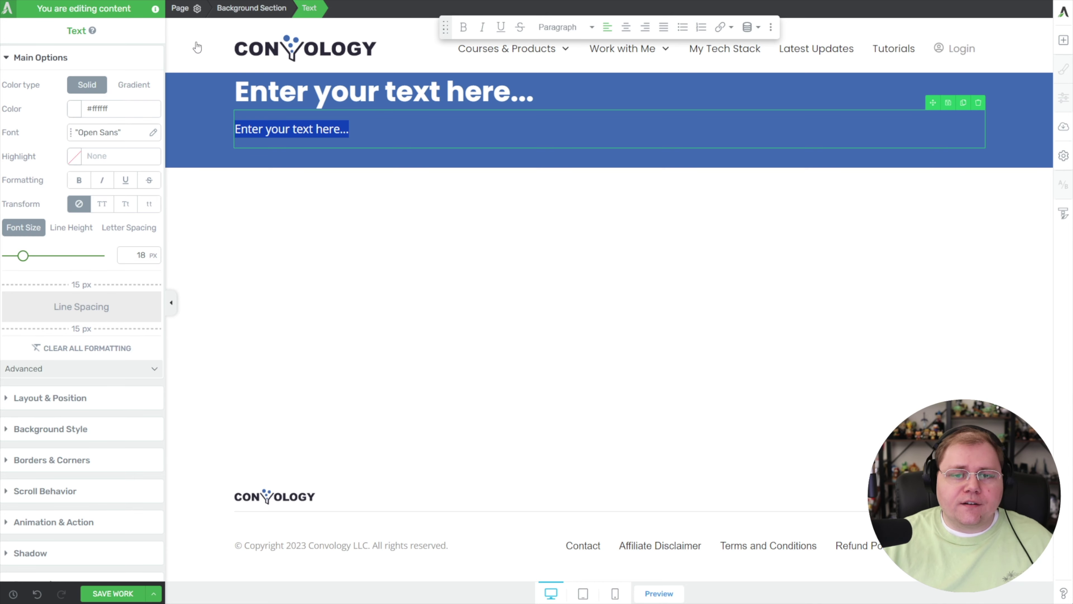
pyautogui.click(247, 90)
pyautogui.moveTo(232, 90); pyautogui.dragTo(562, 113)
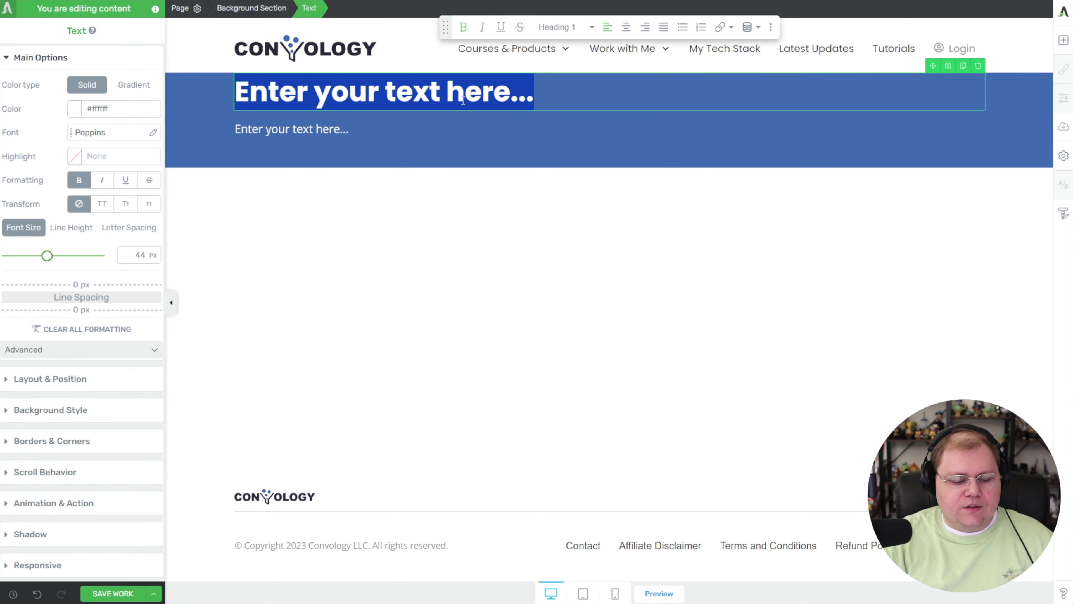
pyautogui.write('Service Page')
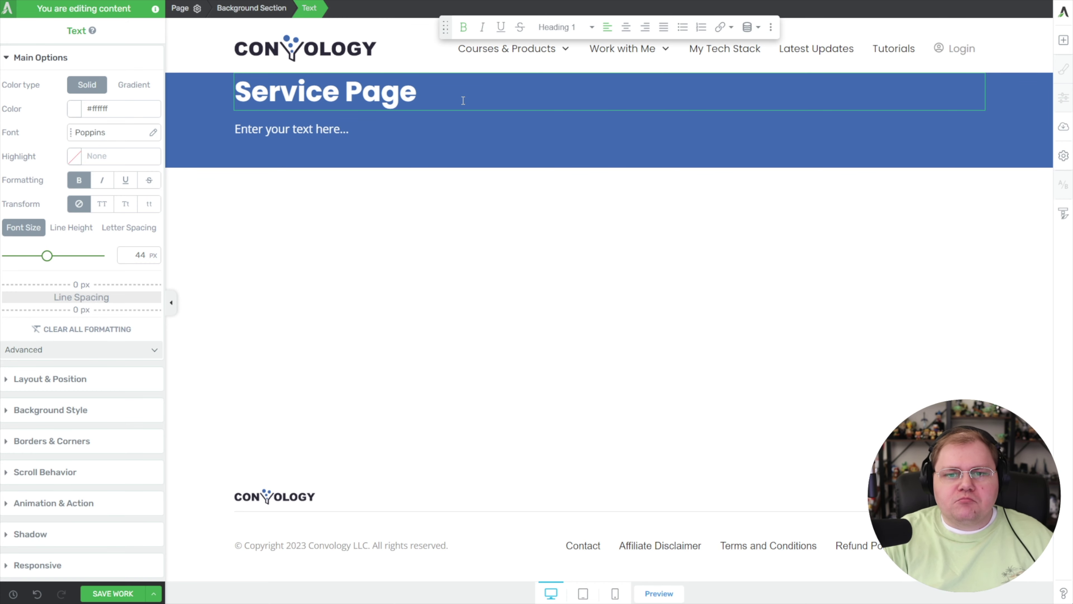
pyautogui.hotkey('ctrl', 'a')
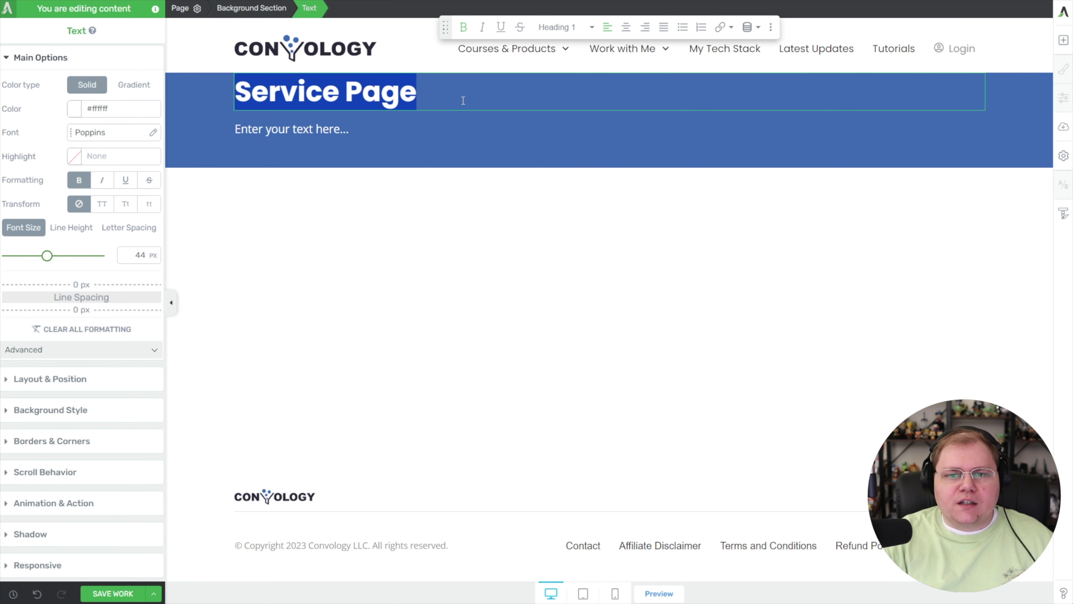
pyautogui.write('Book a Consultation')
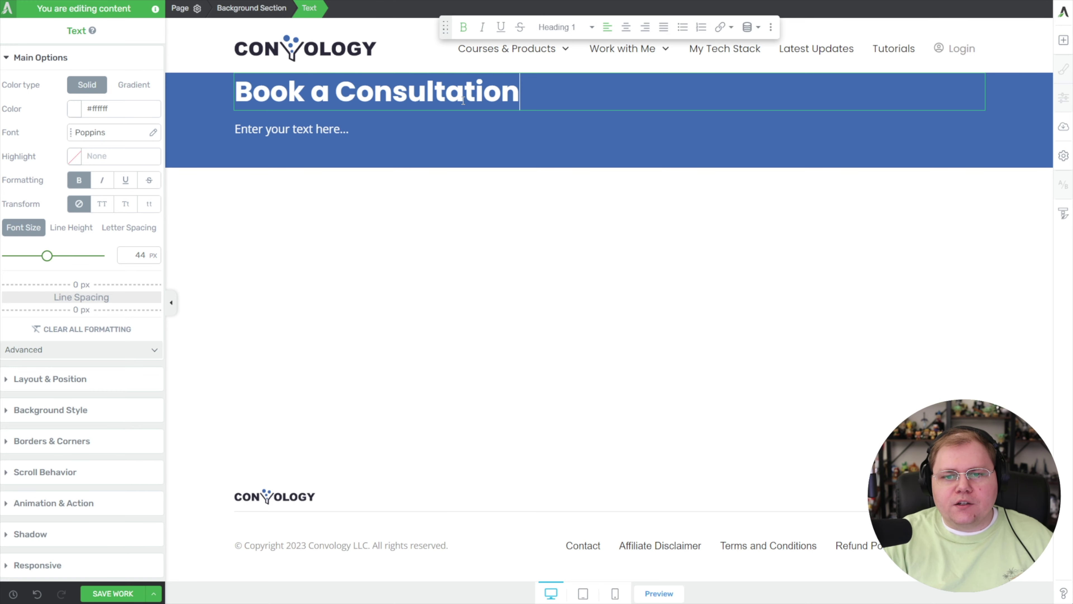
# - Replace the placeholder text under the heading with "Put a subline here."
pyautogui.click(353, 134)
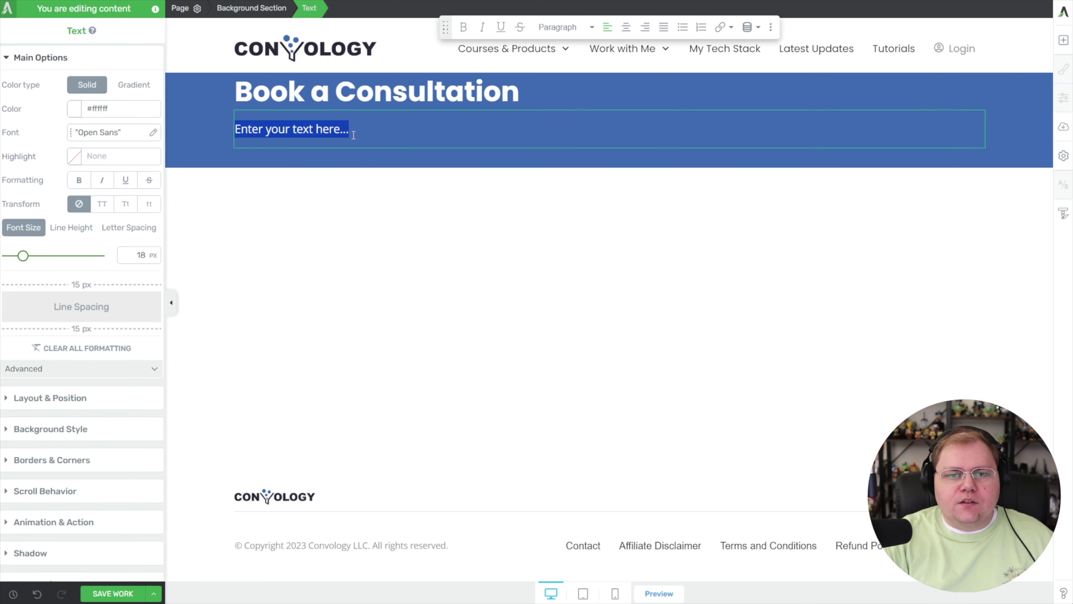
pyautogui.write('Put a subline here.')
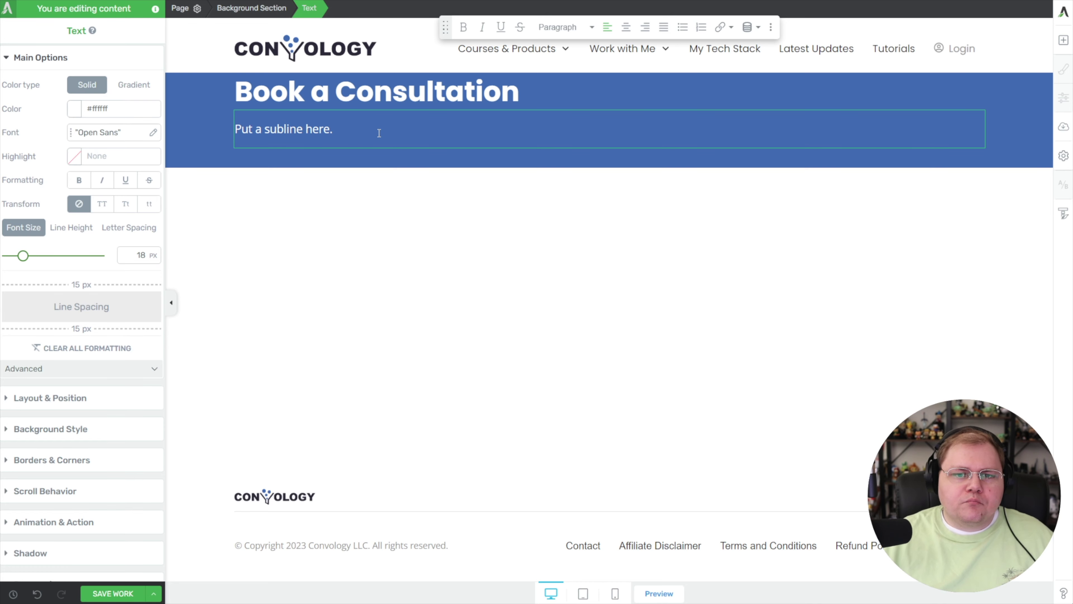
pyautogui.moveTo(357, 140); pyautogui.dragTo(224, 140)
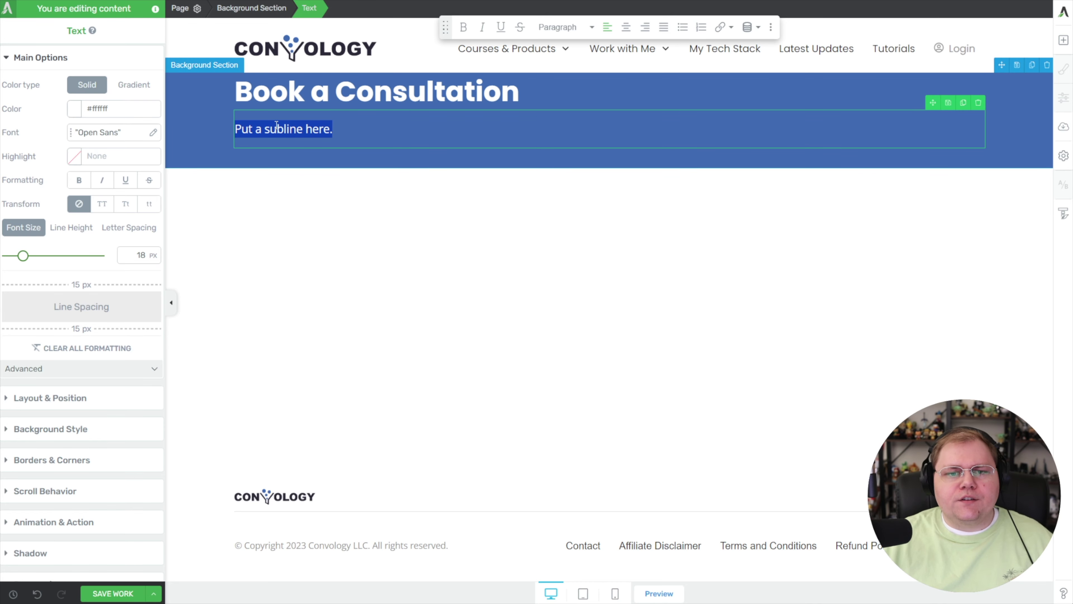
# - Set the background section's minimum height to 250 px and center its content vertically
pyautogui.click(212, 111)
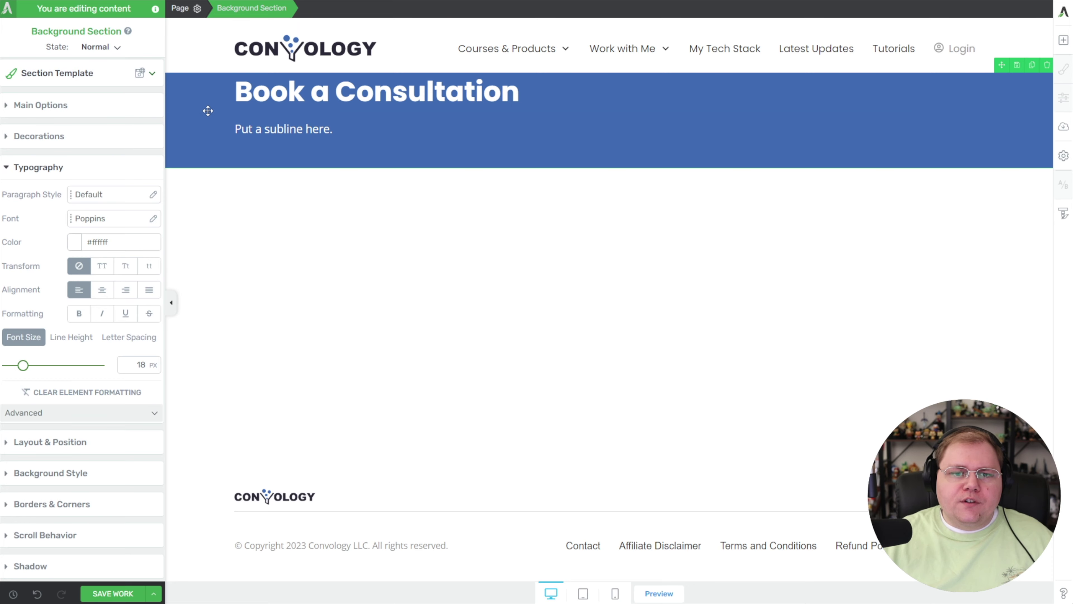
pyautogui.click(46, 110)
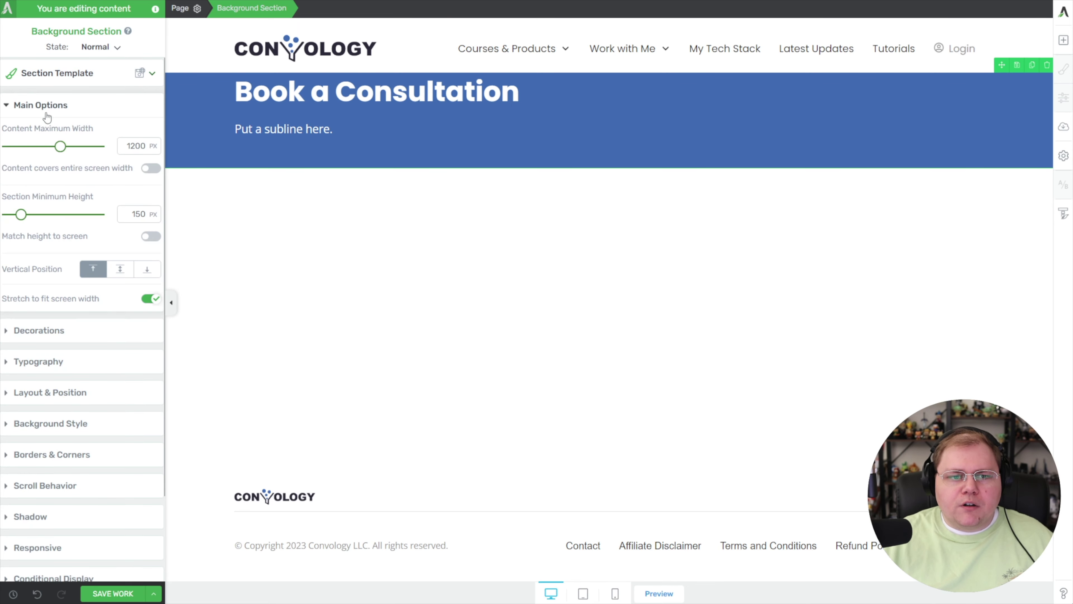
pyautogui.moveTo(26, 220); pyautogui.dragTo(34, 220)
pyautogui.click(140, 211)
pyautogui.write('250')
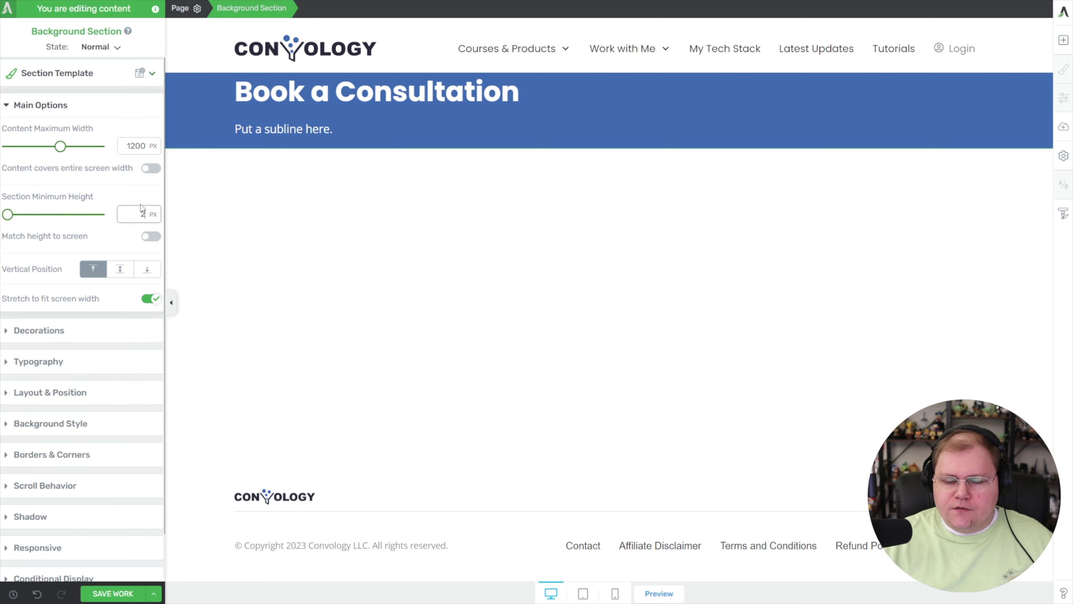
pyautogui.click(119, 270)
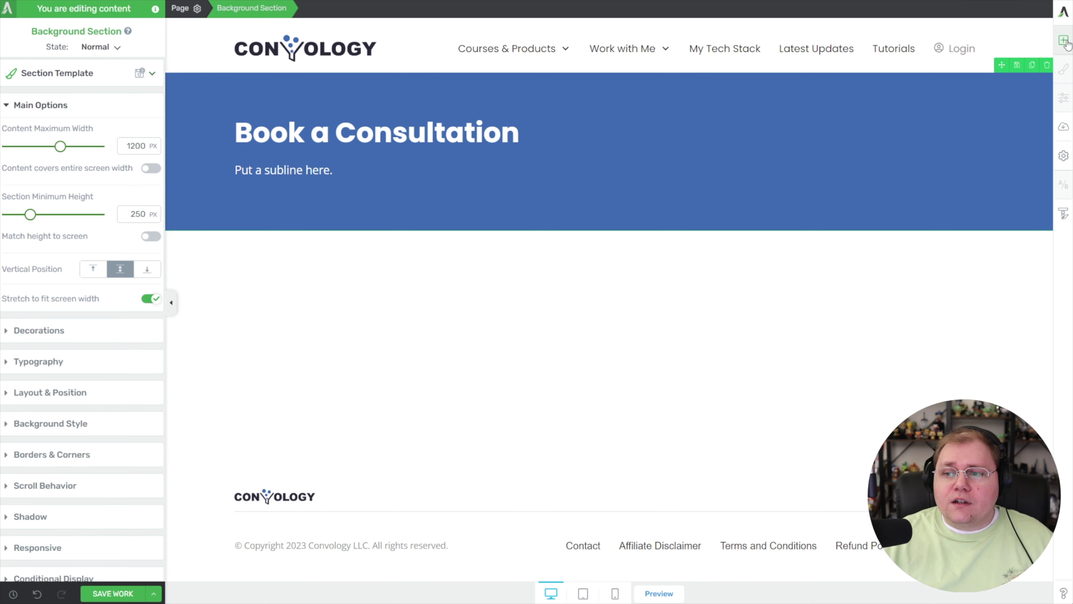
# - Delete the blue section and insert the "Simple and Easy. State Your Mission Clearly." block from the Theme Blocks collection
pyautogui.click(1048, 65)
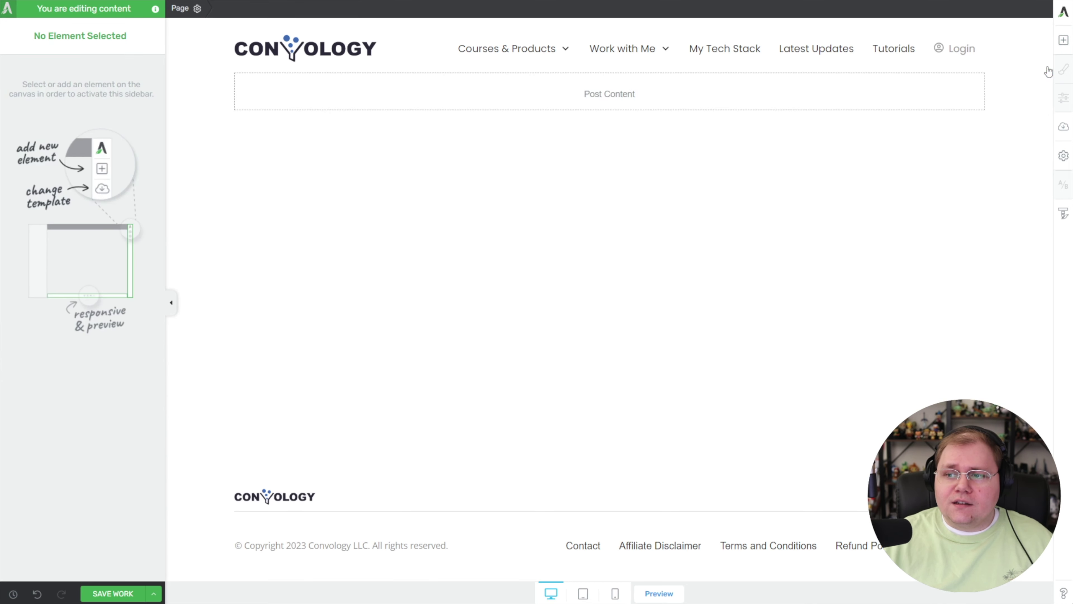
pyautogui.click(1064, 44)
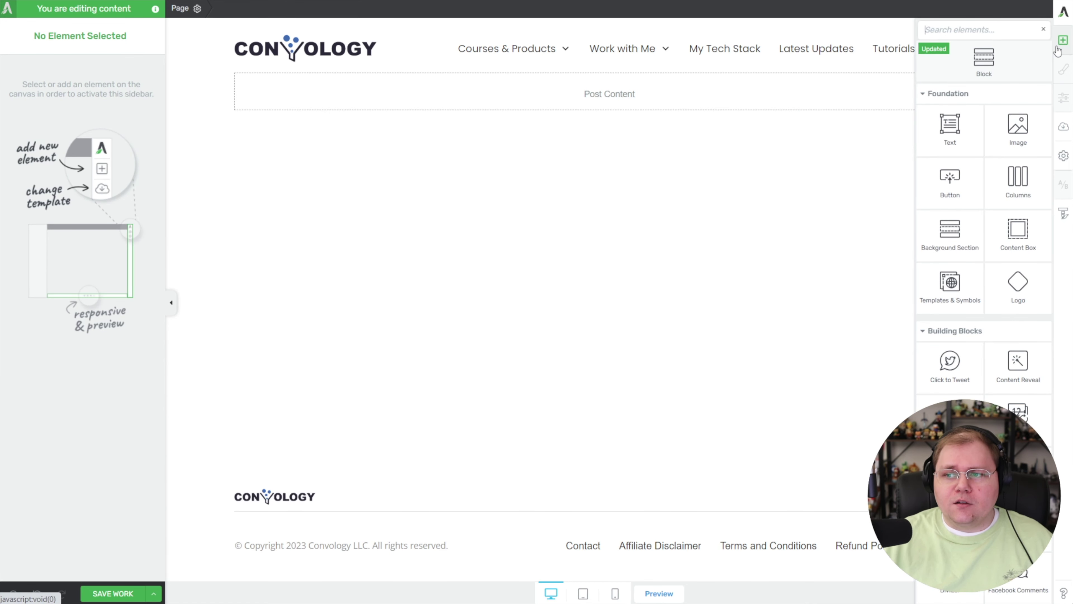
pyautogui.moveTo(983, 64); pyautogui.dragTo(916, 148)
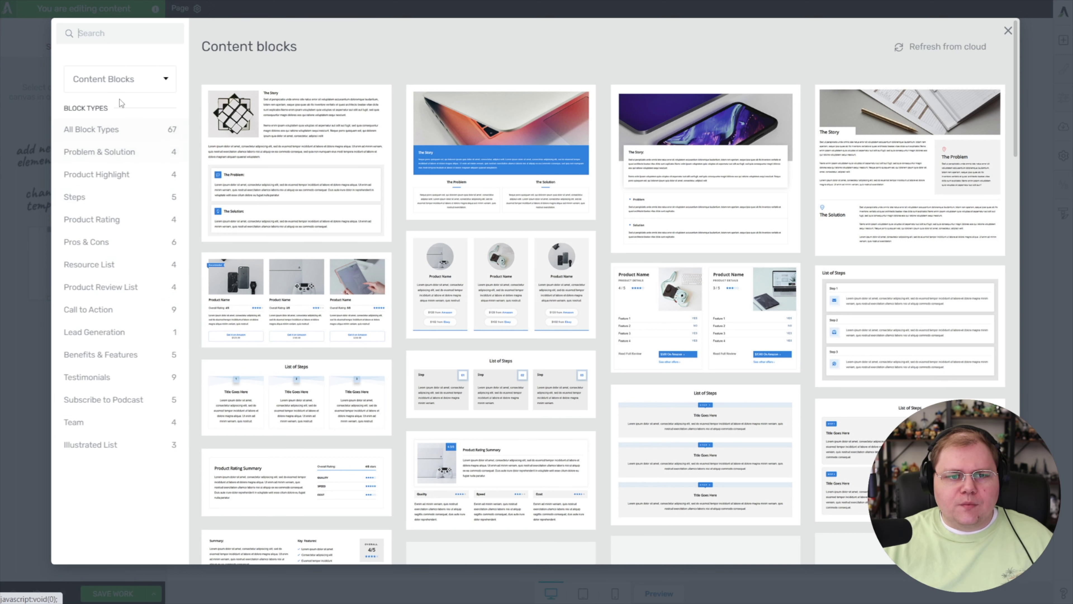
pyautogui.click(127, 83)
pyautogui.click(103, 186)
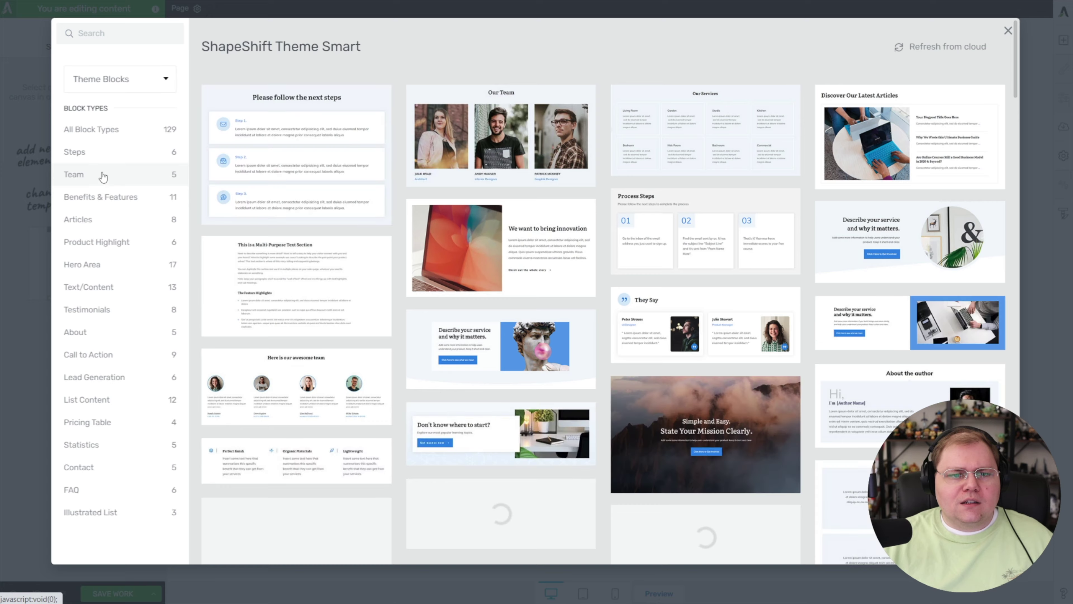
pyautogui.click(678, 416)
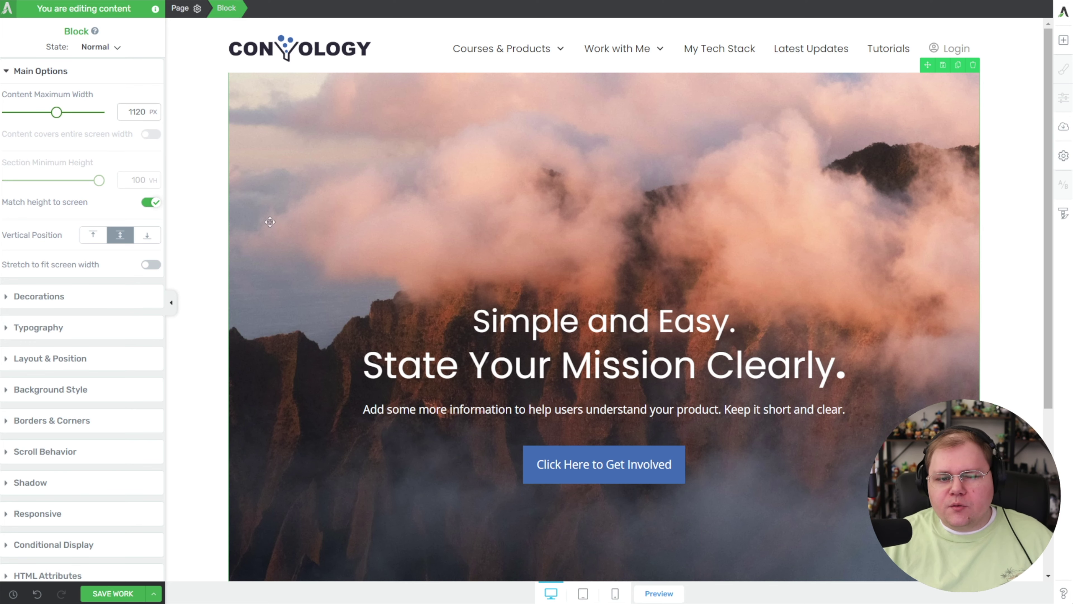
# - Stretch the mountain hero block to fit the screen width and check how it fills the page
pyautogui.click(151, 264)
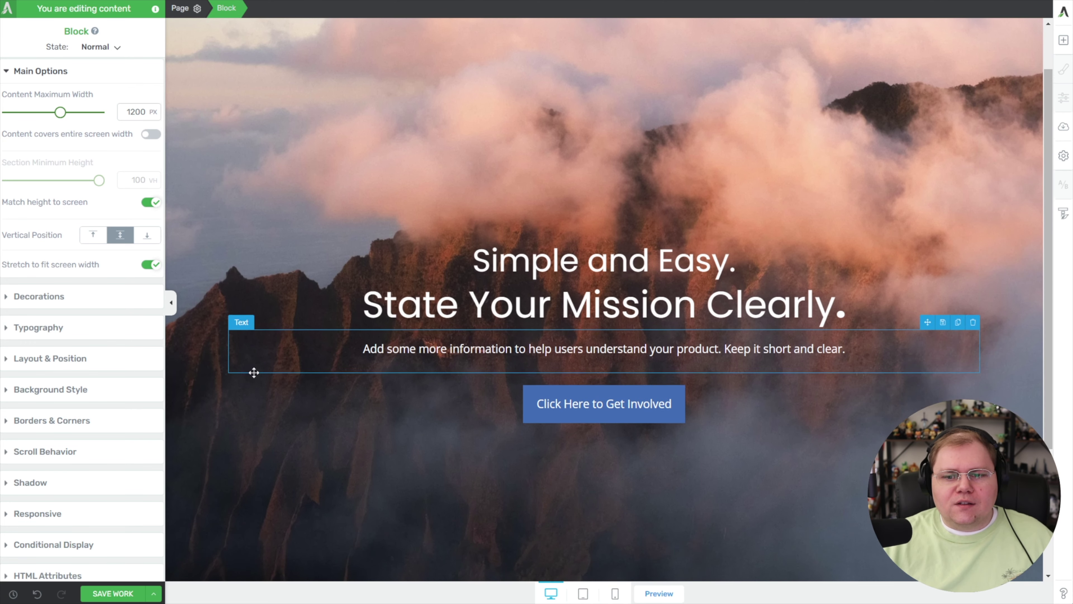
pyautogui.scroll(-4, 272, 402)
pyautogui.scroll(5, 273, 401)
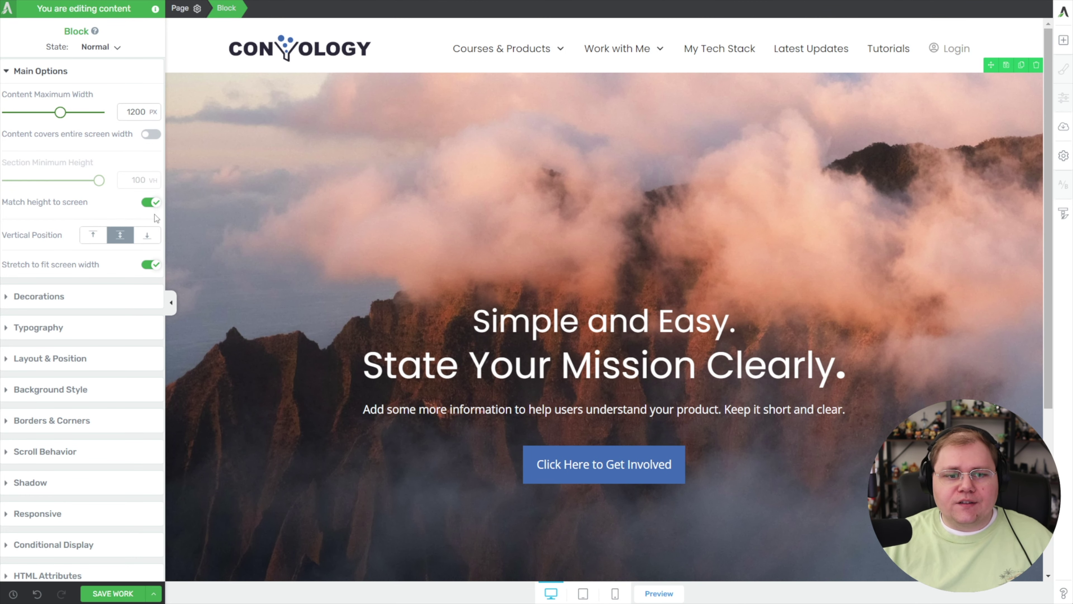
pyautogui.scroll(-3, 296, 194)
pyautogui.scroll(3, 415, 177)
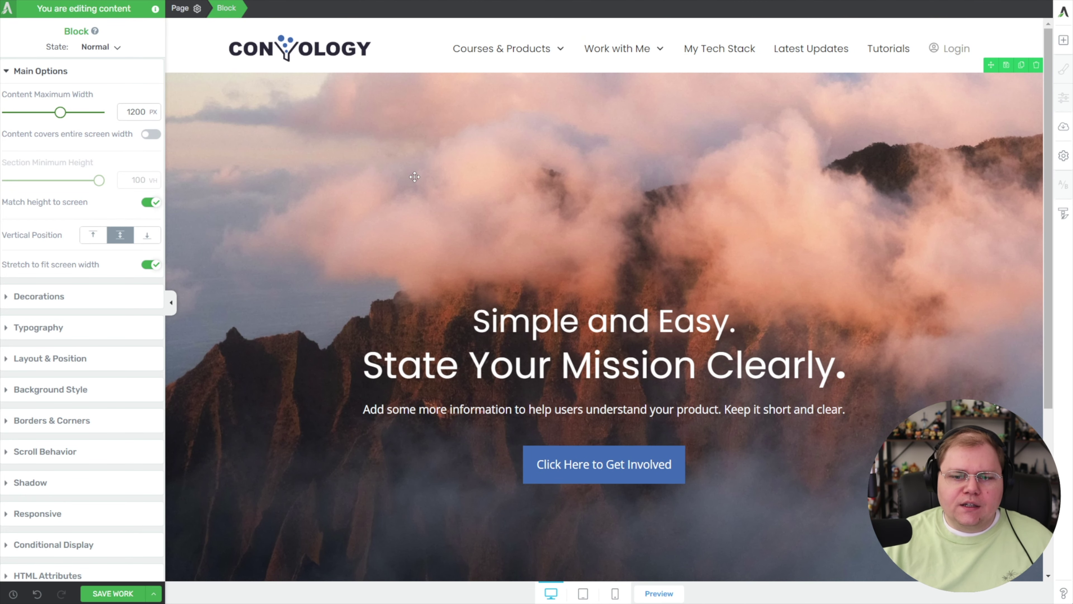
# - Check where the hero block meets the footer and delete the block from the page
pyautogui.scroll(-5, 447, 245)
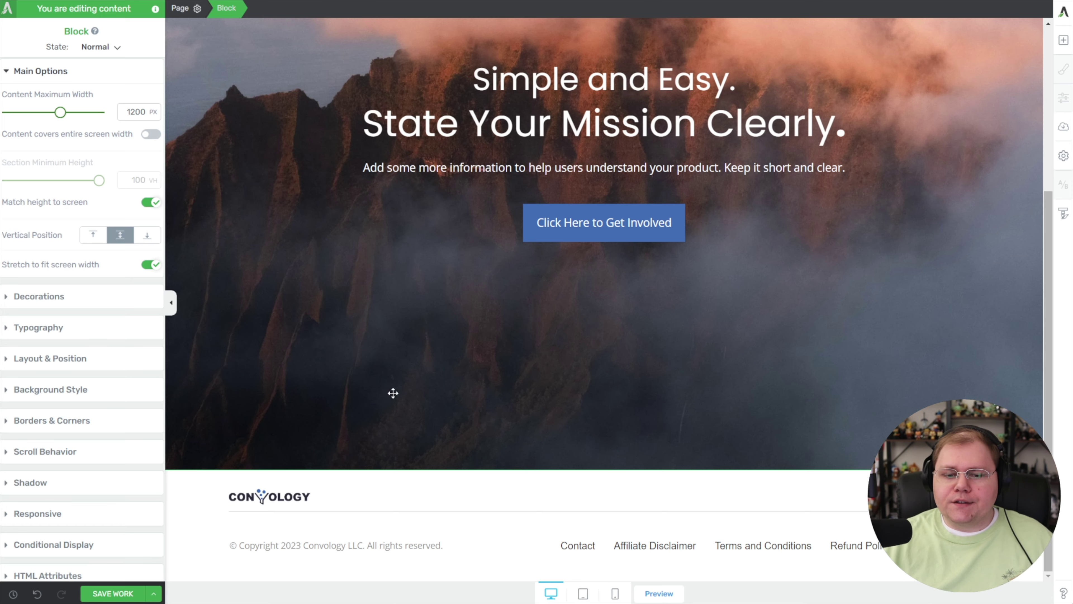
pyautogui.scroll(5, 393, 393)
pyautogui.press('Delete')
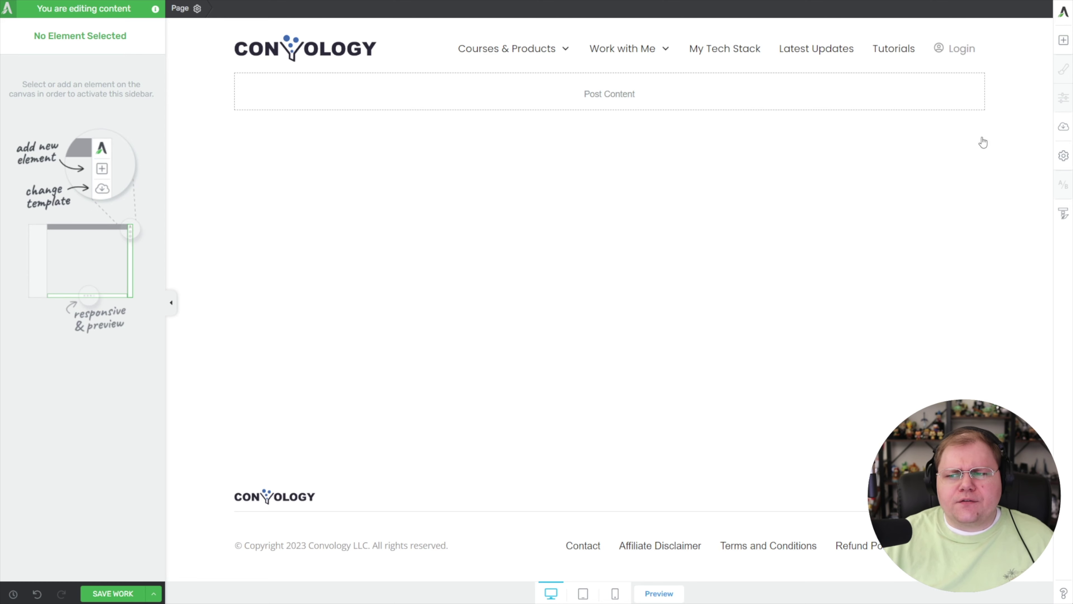
# - Add a Templates & Symbols element to the page content and load the saved "Convology Pro (imported)" template into it
pyautogui.click(1064, 40)
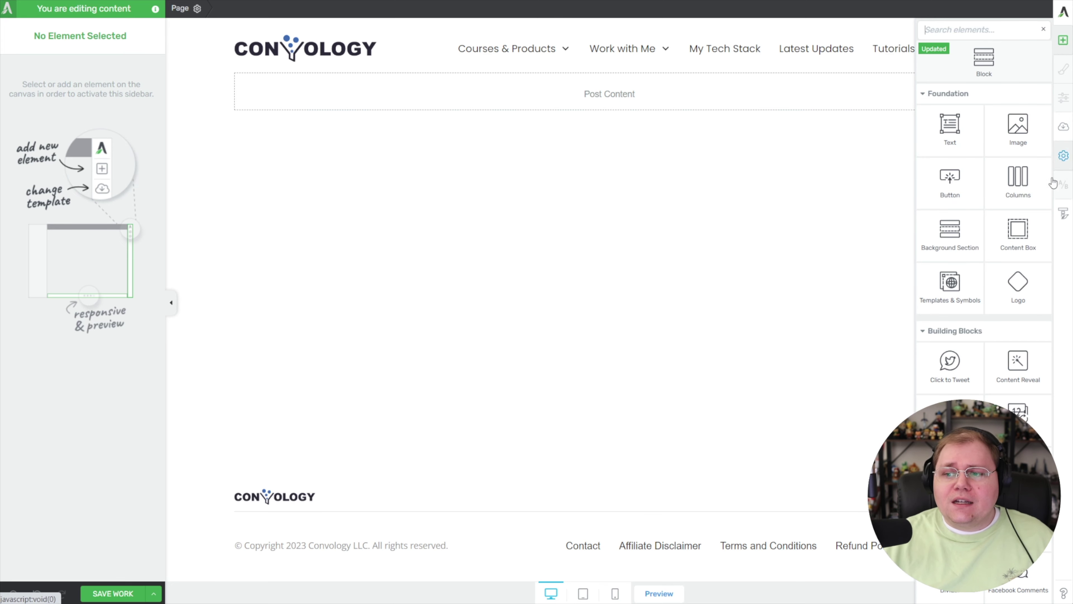
pyautogui.moveTo(950, 291); pyautogui.dragTo(555, 120)
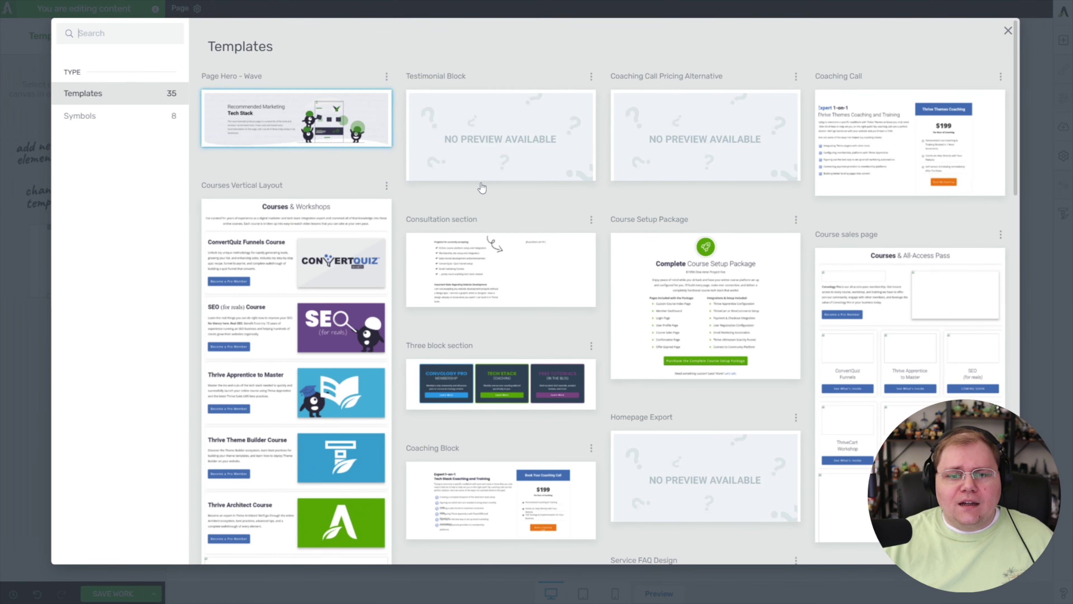
pyautogui.scroll(-15, 482, 188)
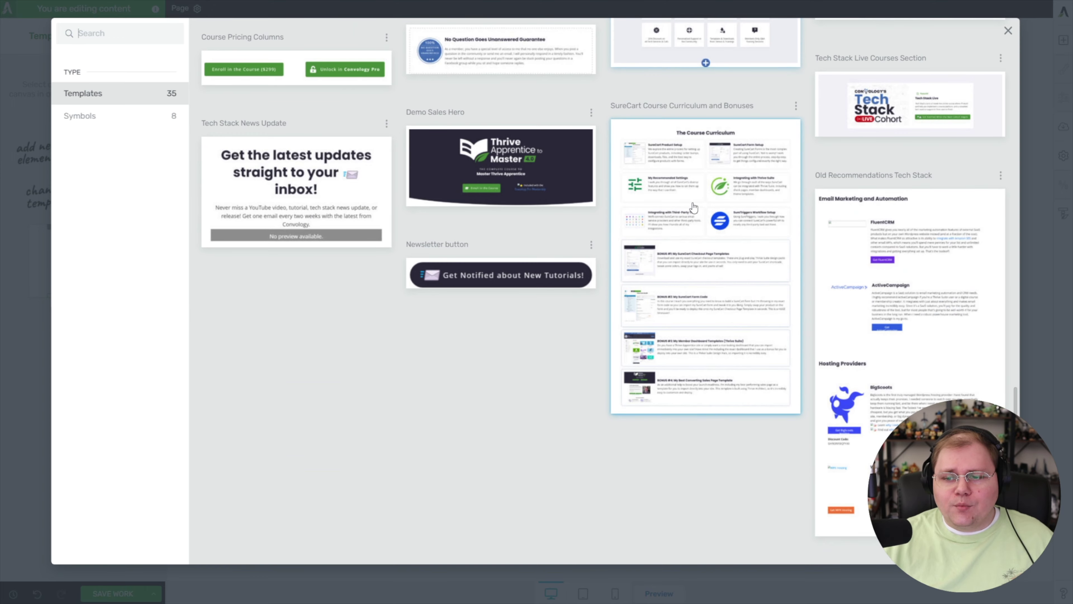
pyautogui.scroll(-1, 687, 214)
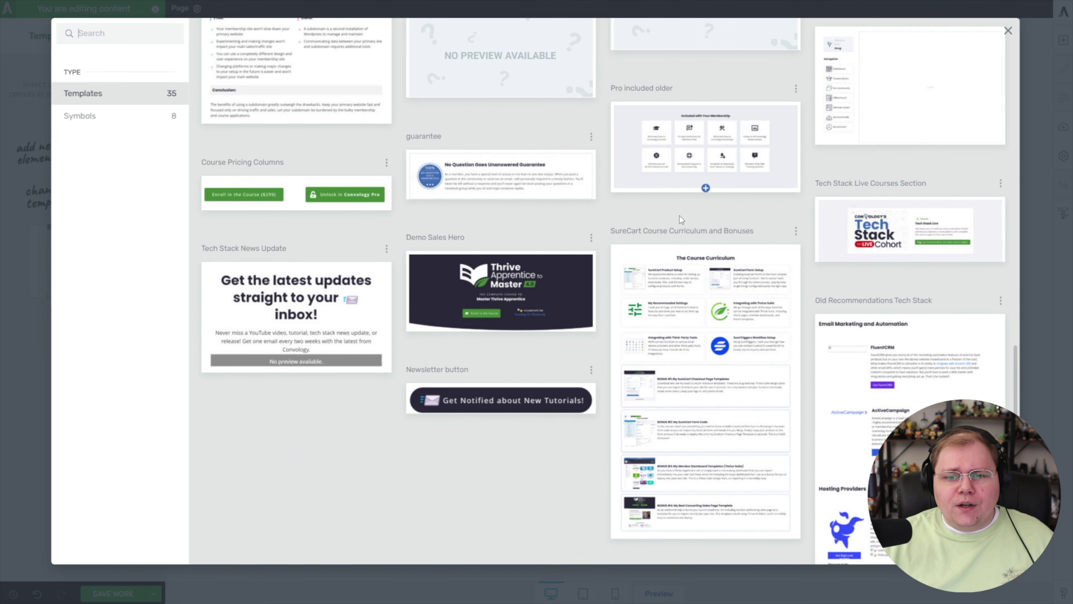
pyautogui.scroll(6, 679, 229)
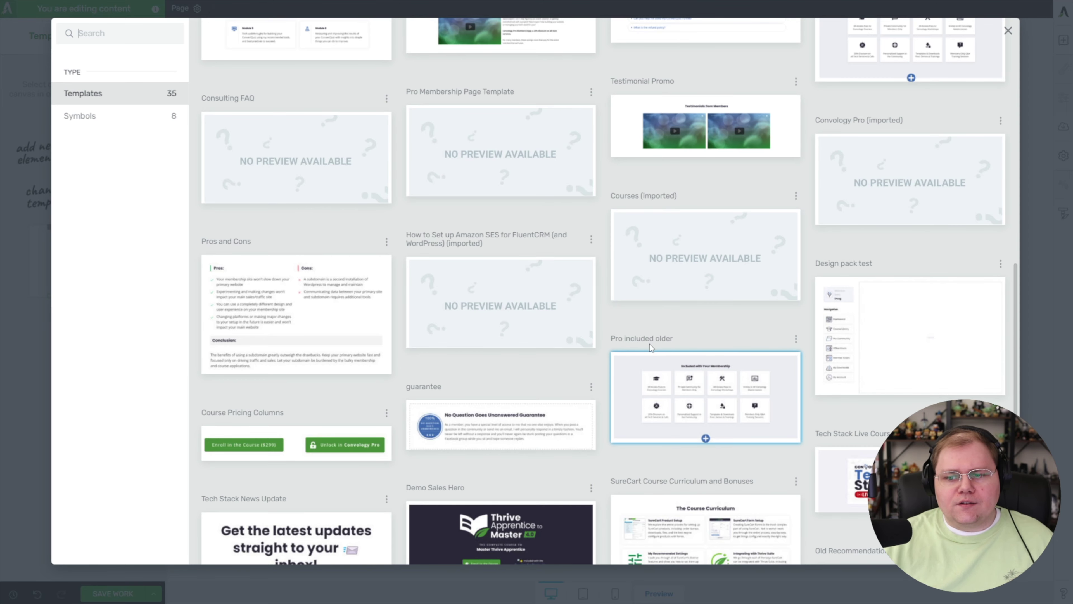
pyautogui.scroll(-3, 650, 347)
pyautogui.scroll(7, 749, 239)
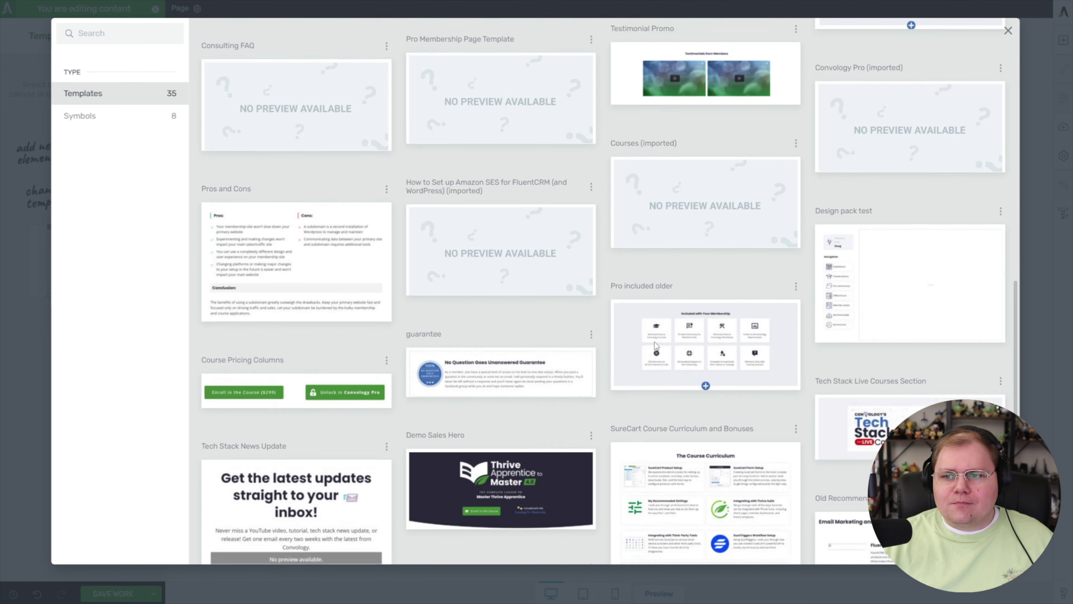
pyautogui.scroll(-4, 748, 236)
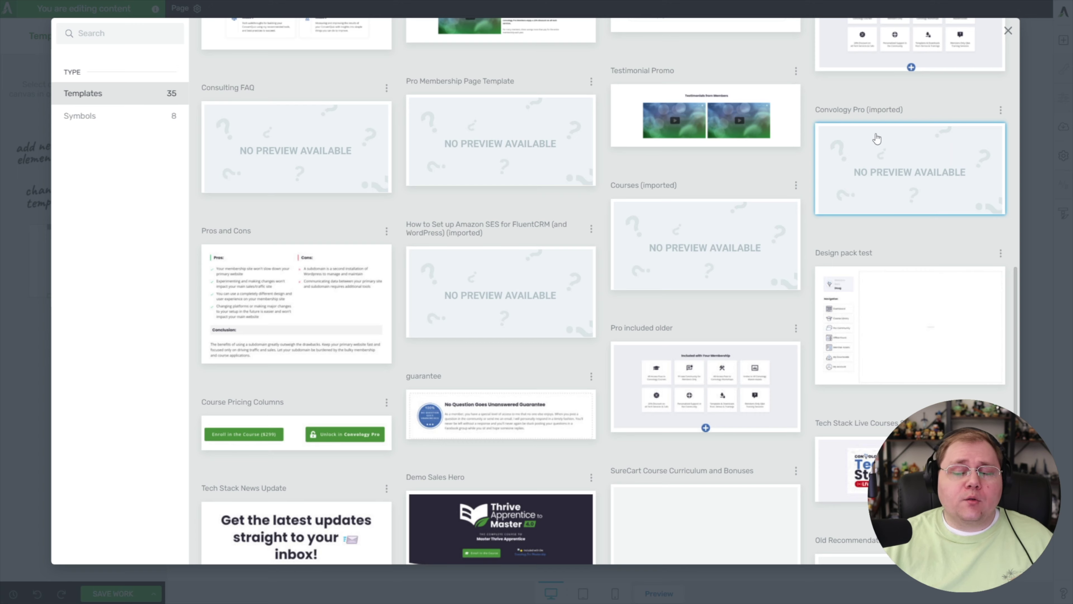
pyautogui.click(889, 167)
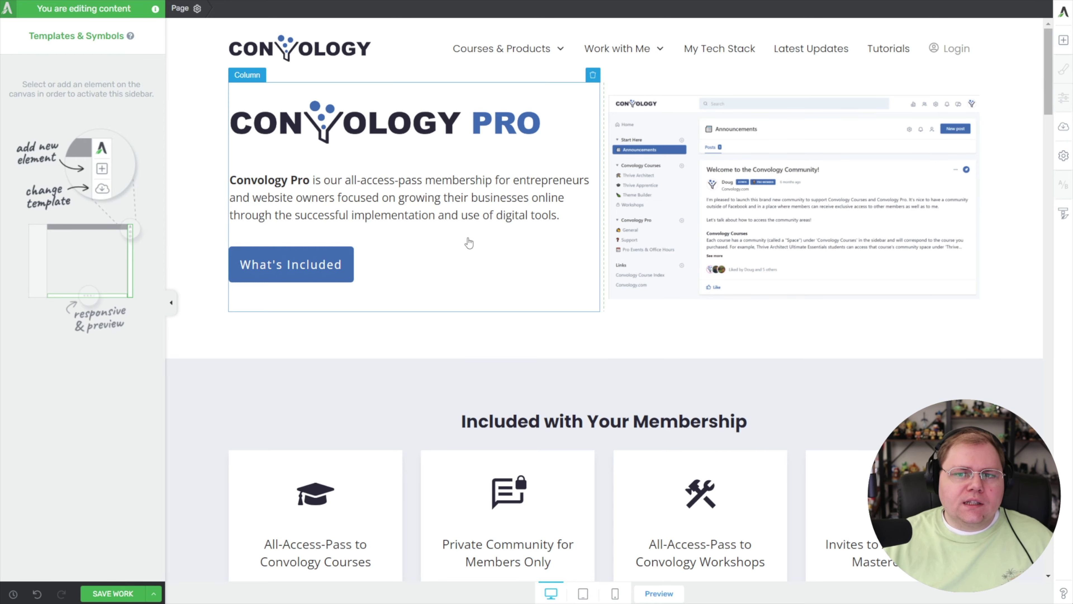
# - Review the inserted membership template's sections down to the FAQ, and undo loading the template
pyautogui.scroll(-5, 659, 197)
pyautogui.scroll(-17, 658, 197)
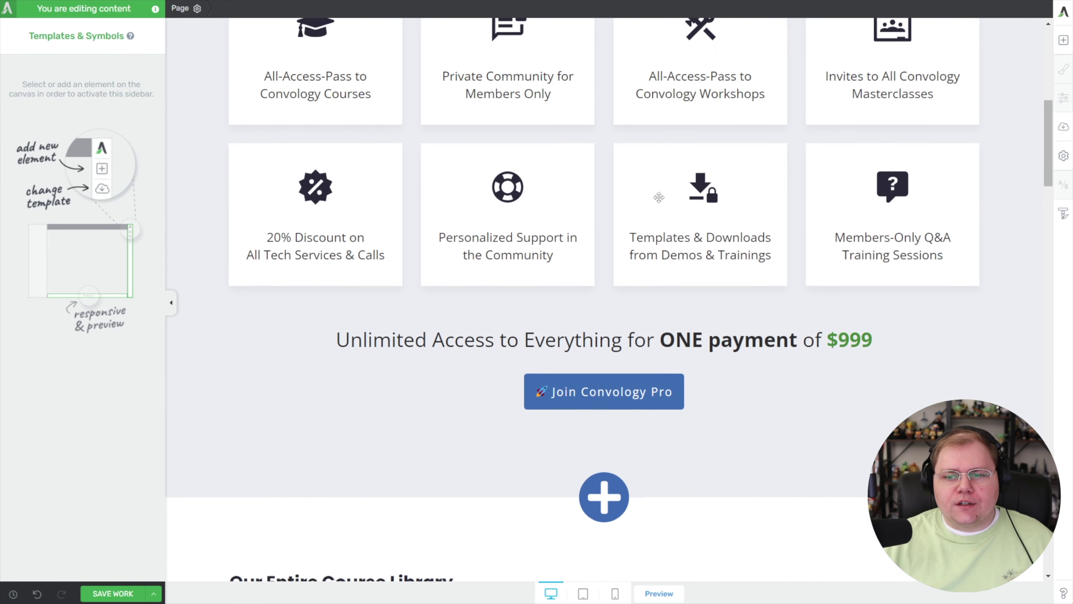
pyautogui.scroll(-20, 661, 196)
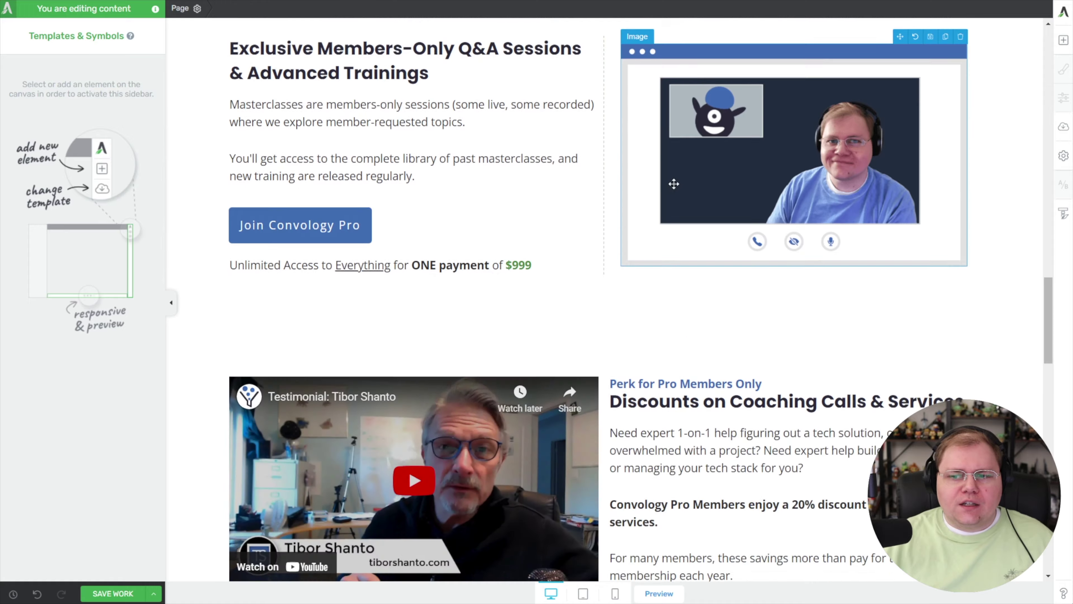
pyautogui.scroll(-6, 676, 176)
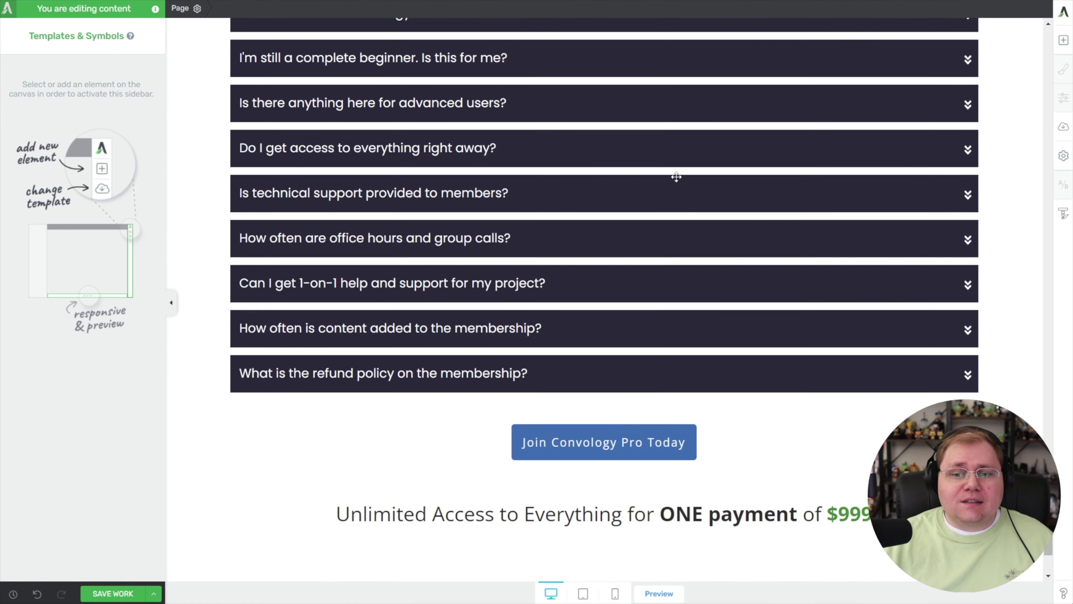
pyautogui.scroll(-1, 605, 299)
pyautogui.moveTo(1049, 482); pyautogui.dragTo(1030, 25)
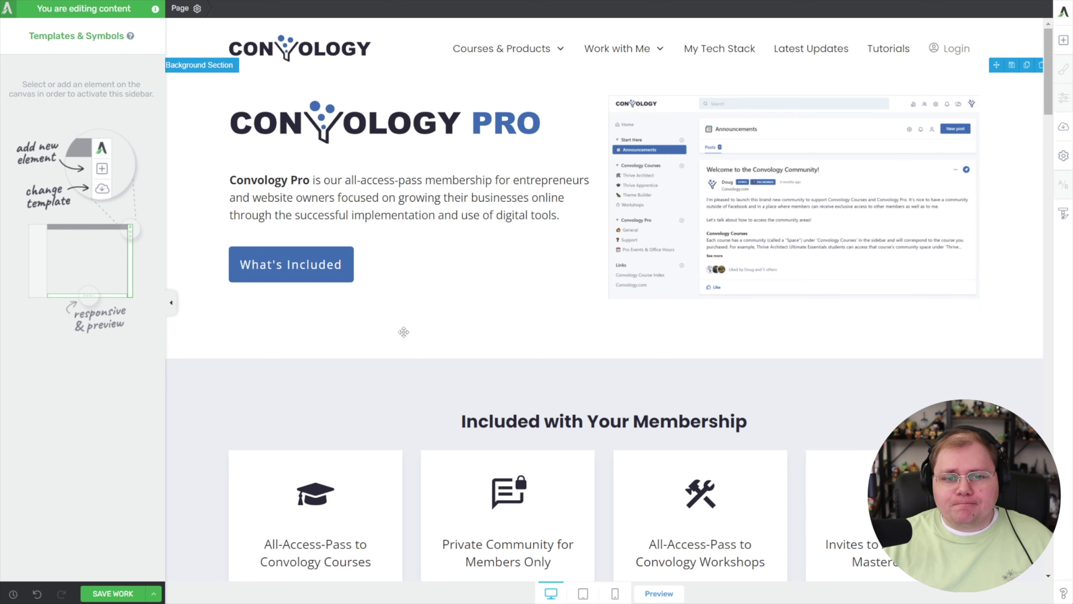
pyautogui.hotkey('ctrl', 'z')
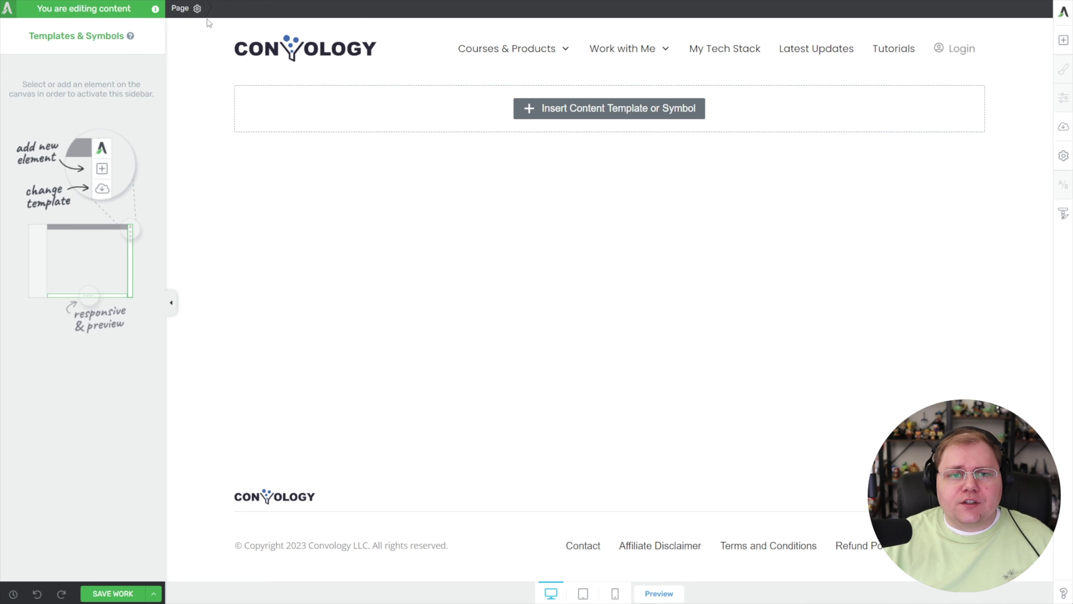
# - Set the Header to Hide in this page's visibility settings
pyautogui.click(191, 16)
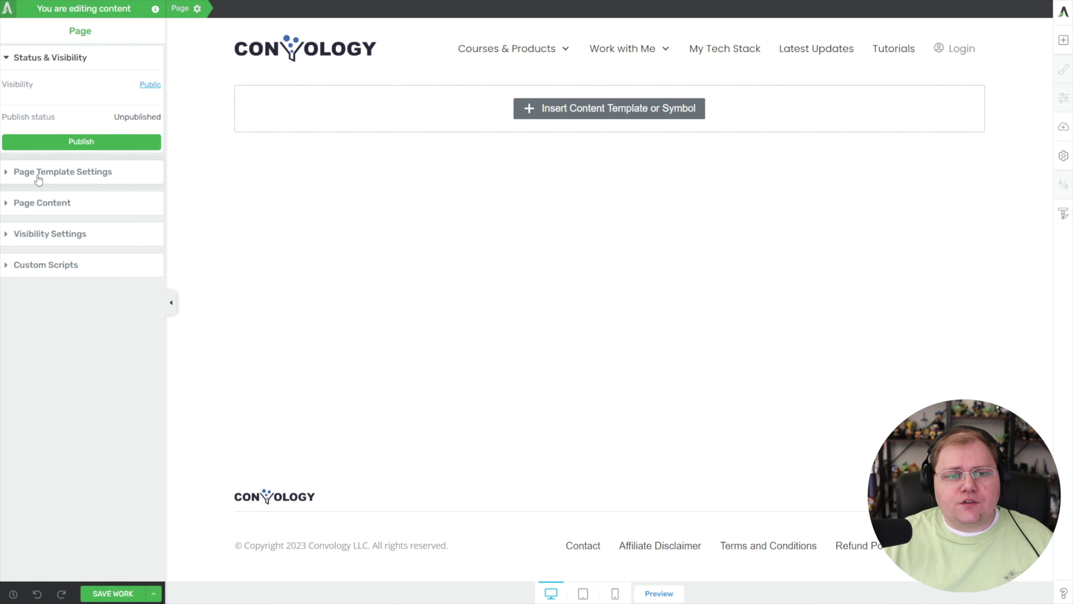
pyautogui.click(32, 237)
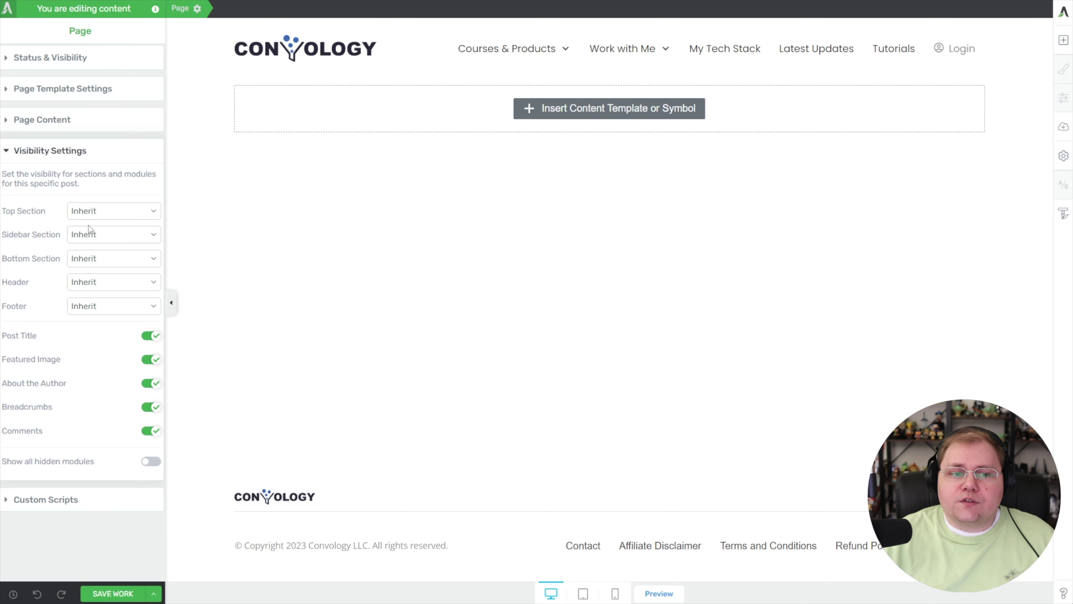
pyautogui.click(98, 289)
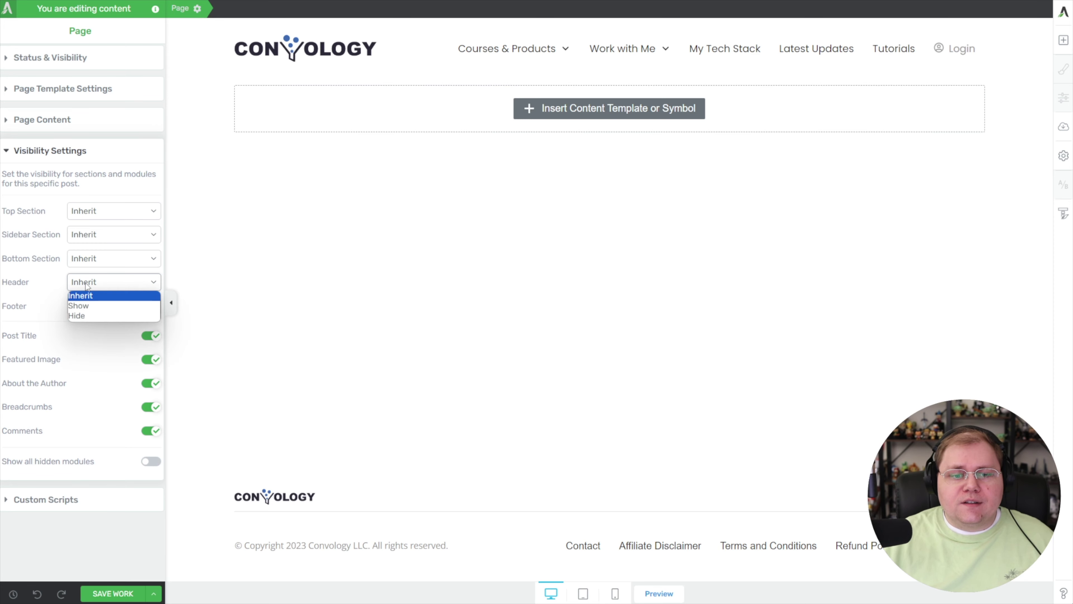
pyautogui.click(86, 315)
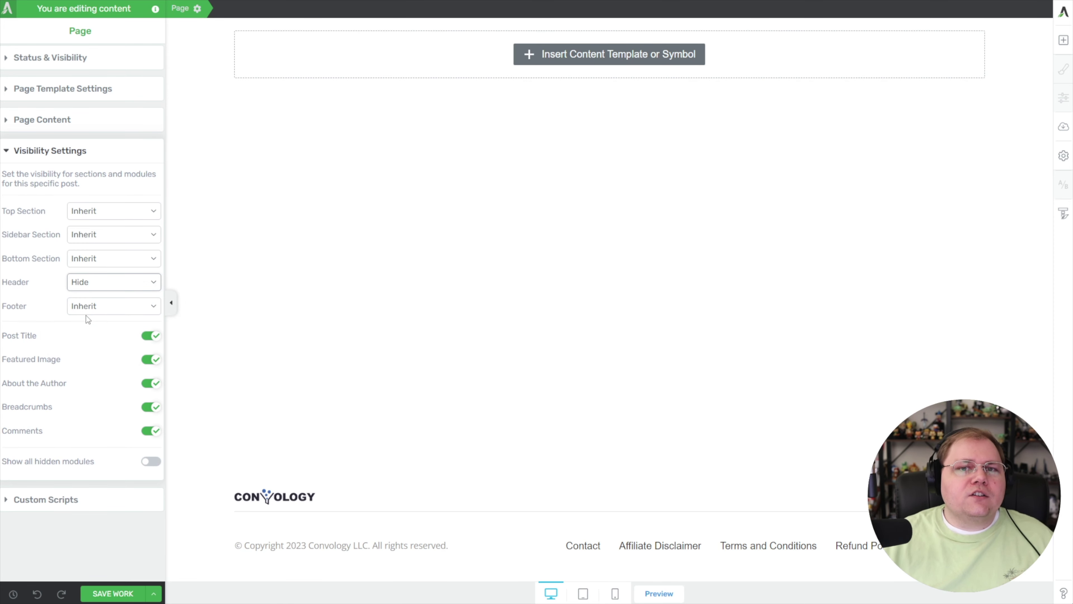